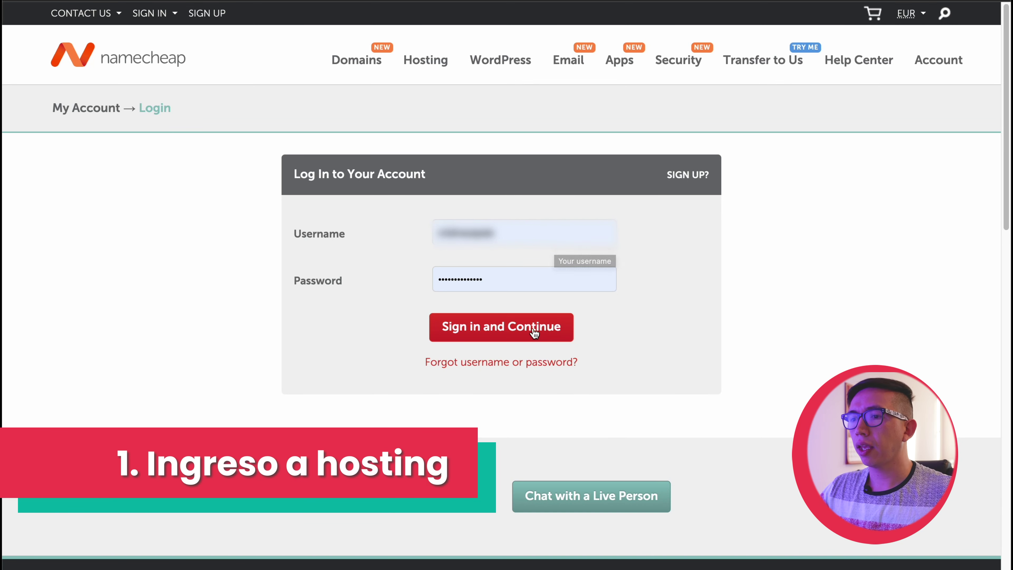
Sign in to the Namecheap account with the prefilled credentials and open cPanel for the formconcret.com Stellar Plus hosting
click(516, 333)
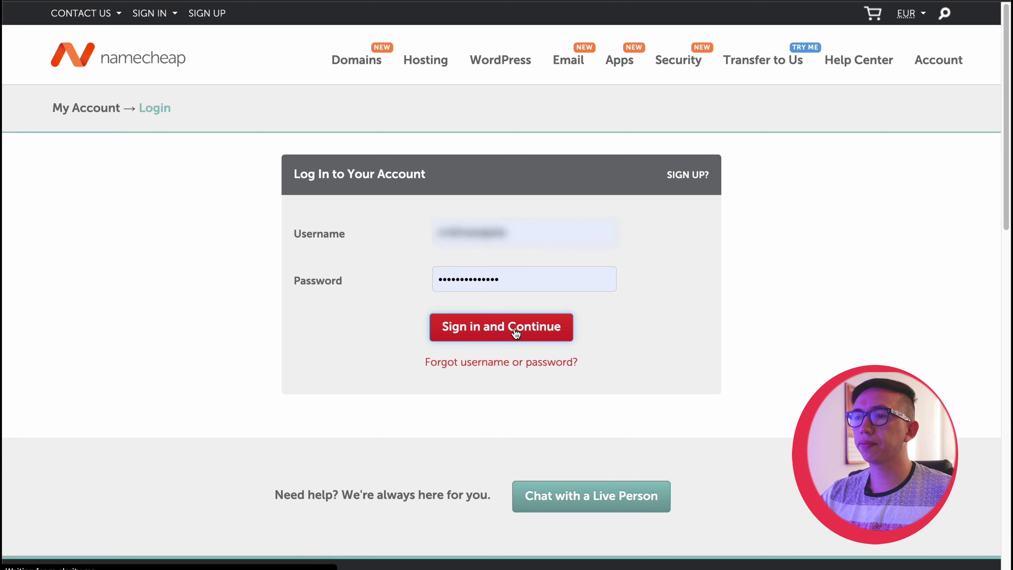
scroll(516, 334, down, 1)
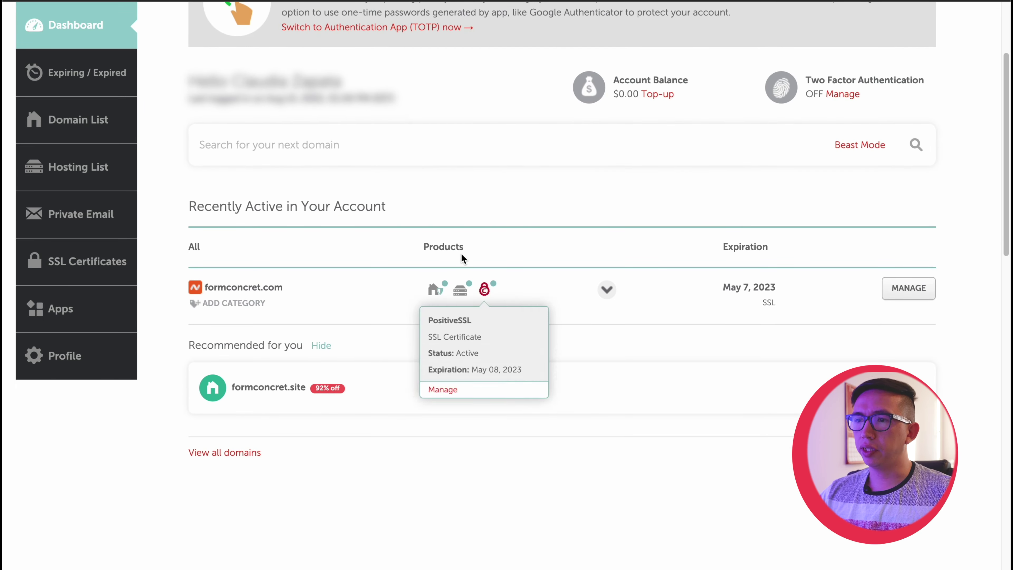
mouse_move(462, 294)
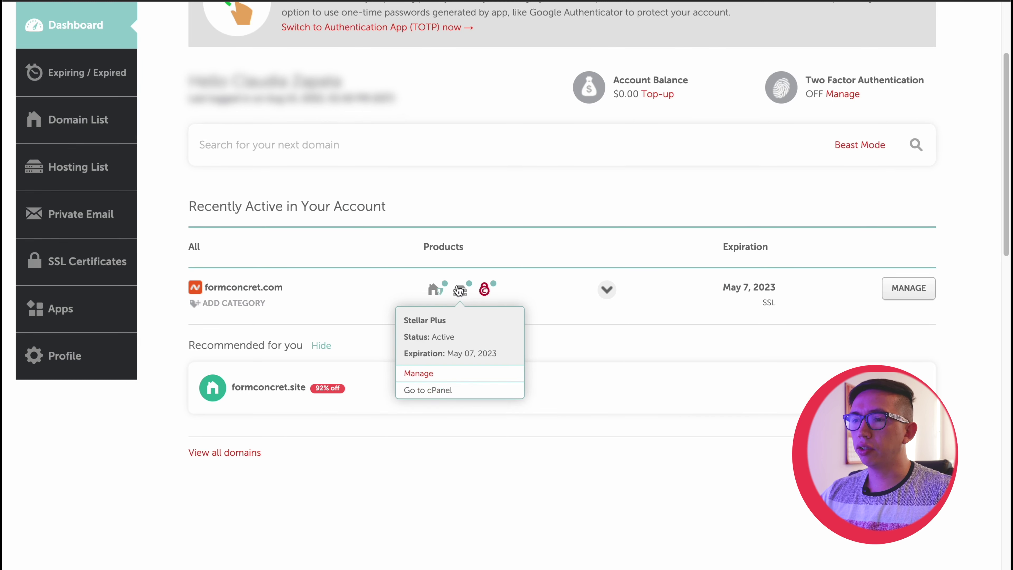
click(460, 389)
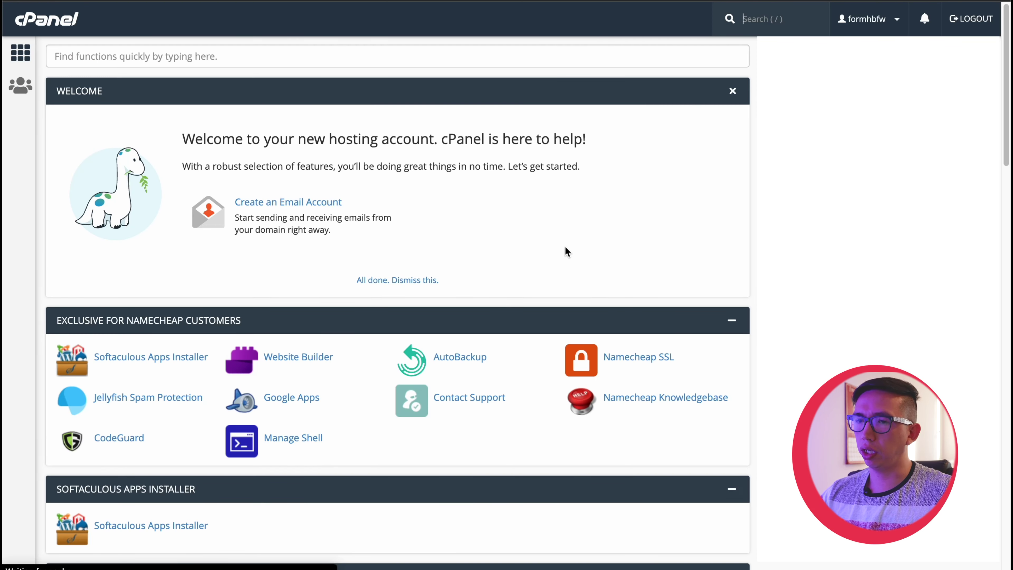
Look through the hosting tool sections in cPanel, including Files, Email, Databases, Domains, Security, Metrics, Software and Advanced
scroll(567, 251, down, 5)
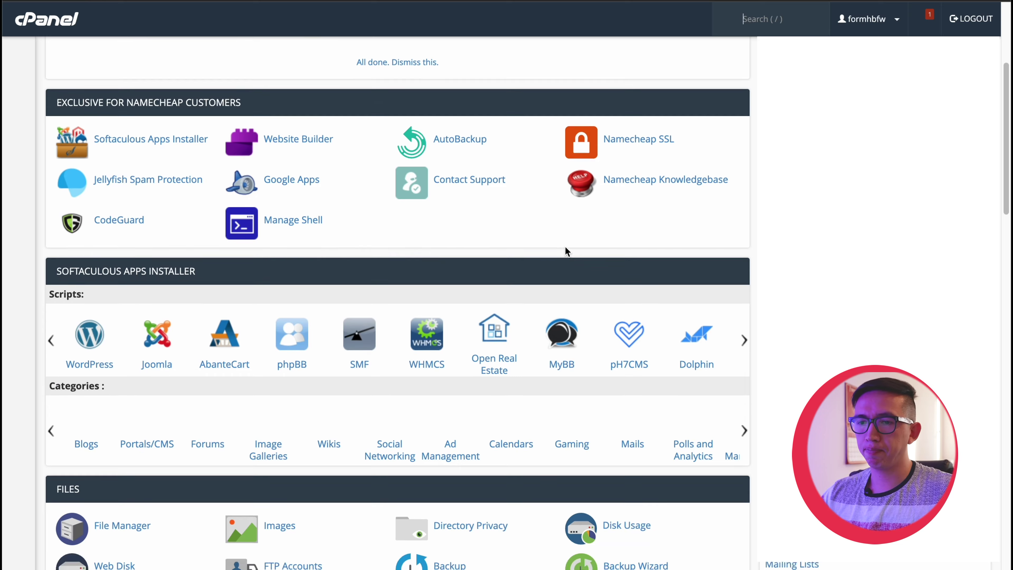
scroll(567, 251, down, 8)
scroll(566, 248, up, 4)
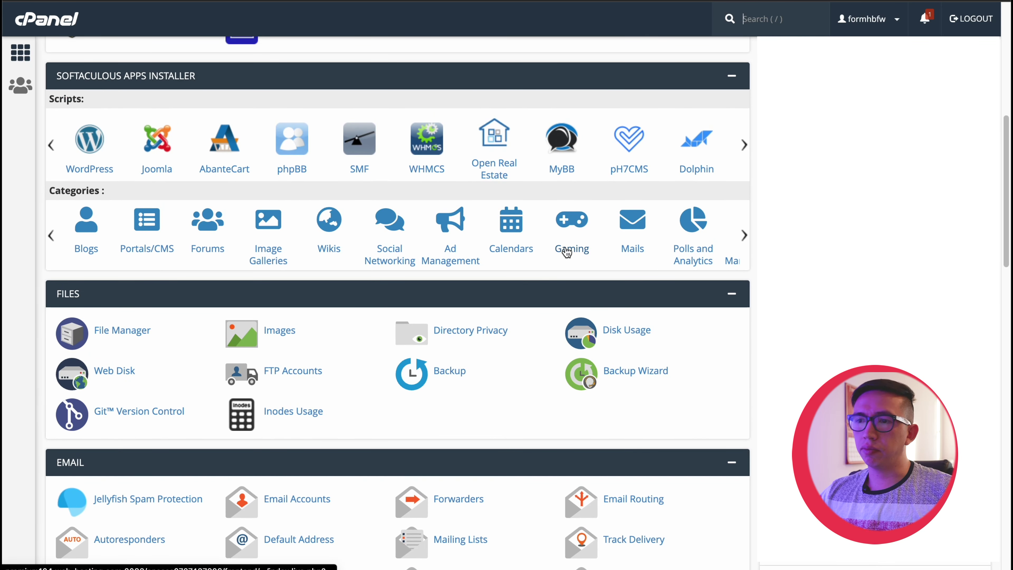
scroll(567, 251, down, 4)
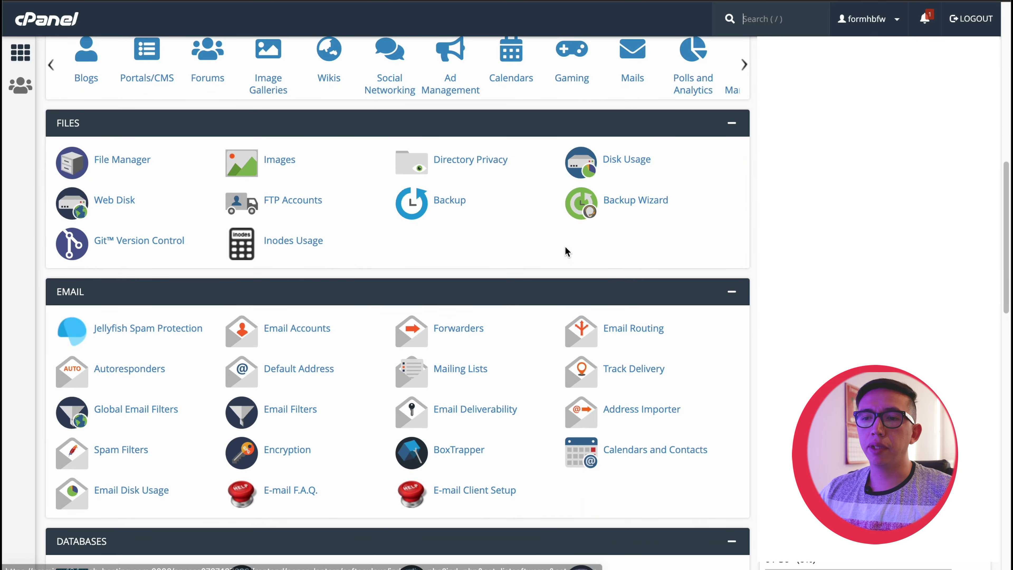
scroll(565, 245, down, 2)
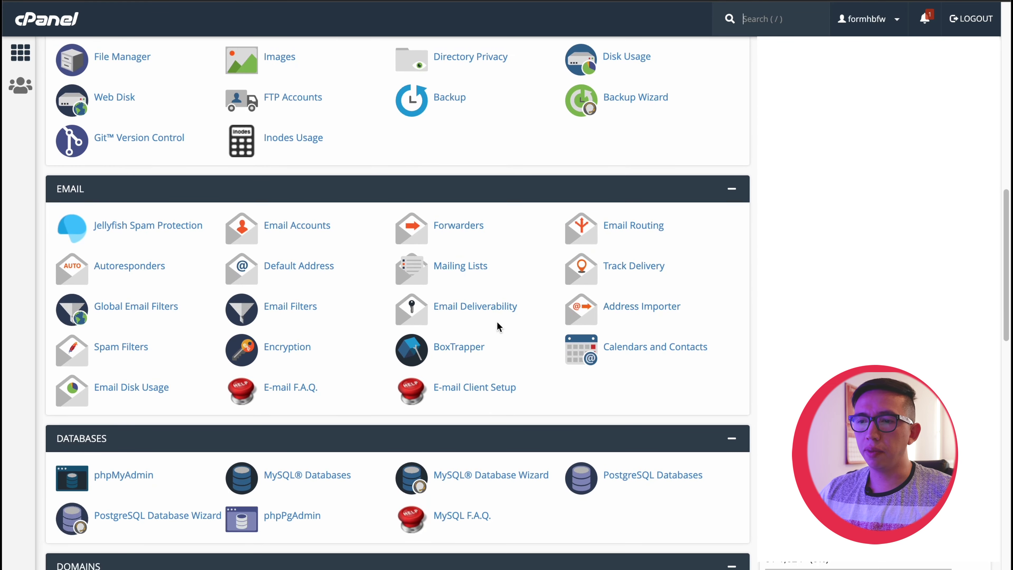
scroll(468, 371, down, 10)
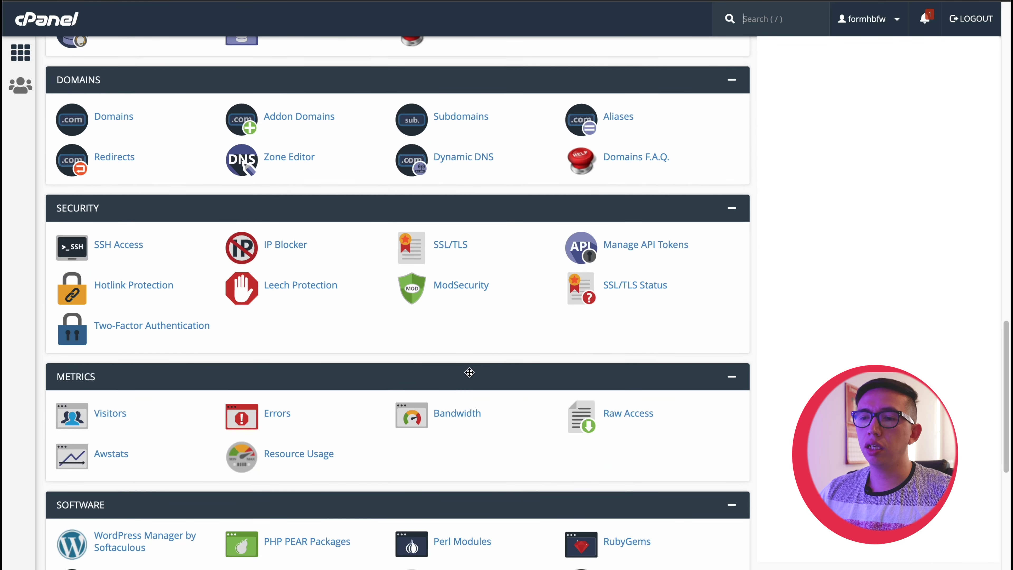
scroll(469, 372, down, 3)
scroll(469, 370, down, 3)
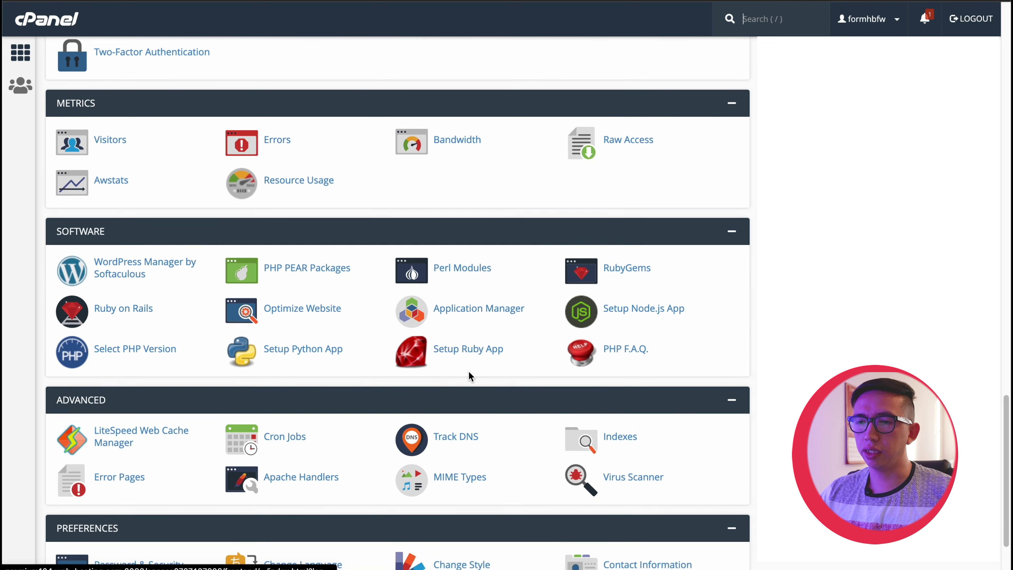
scroll(469, 373, up, 15)
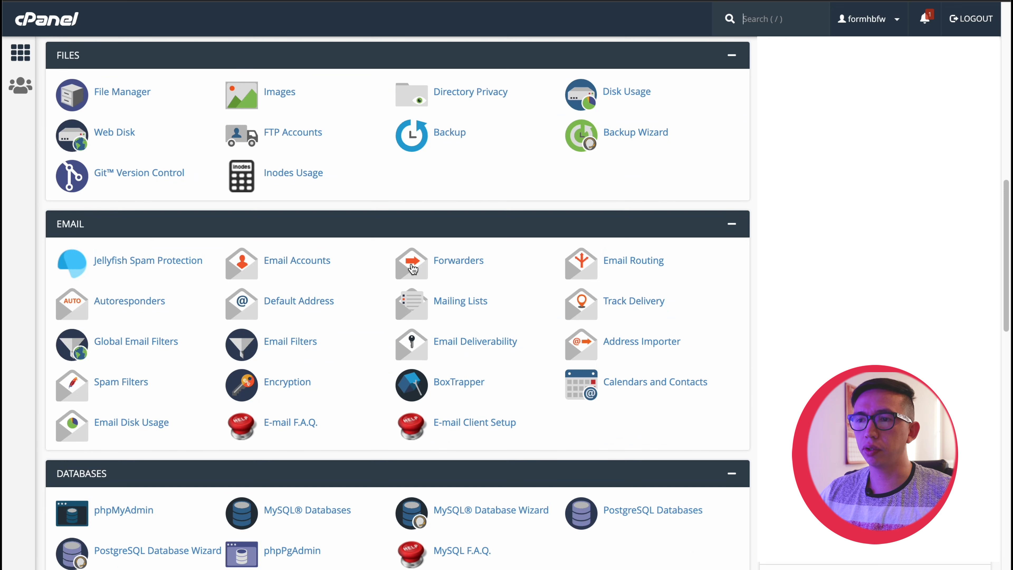
scroll(360, 334, down, 1)
scroll(360, 334, up, 1)
scroll(361, 333, down, 1)
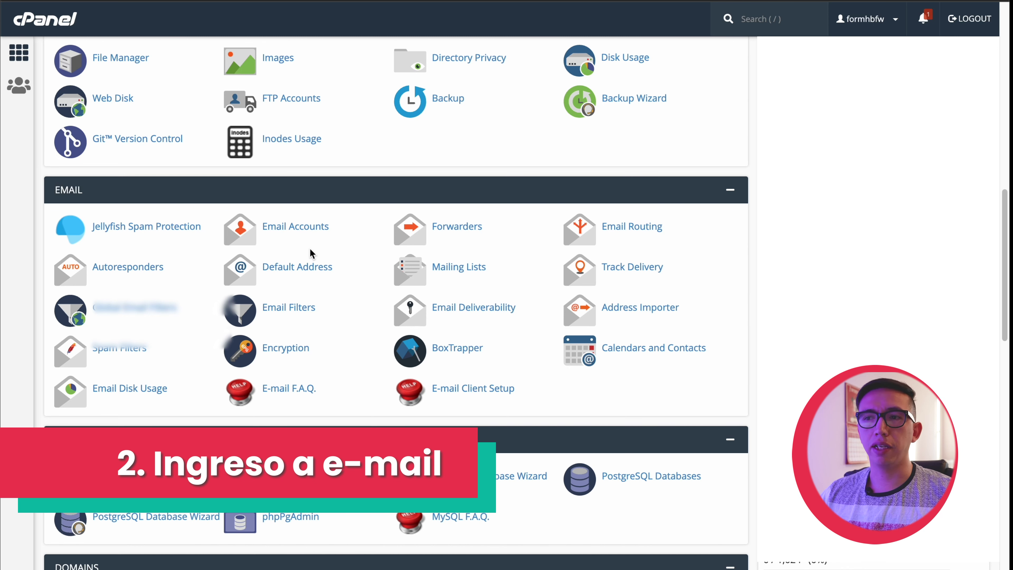
Open the Email Accounts list and access the last listed account's inbox in Roundcube webmail
click(304, 230)
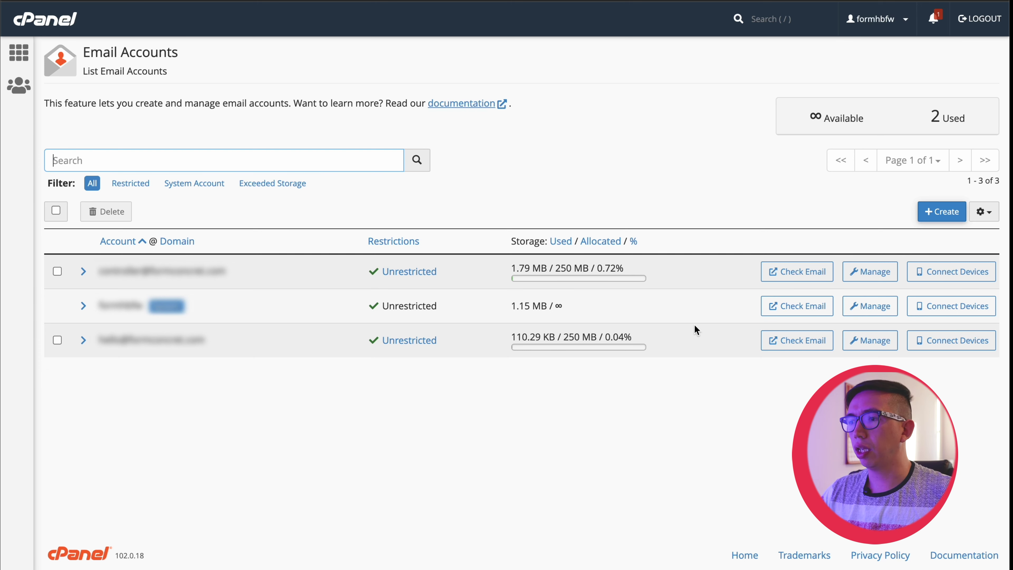
click(797, 344)
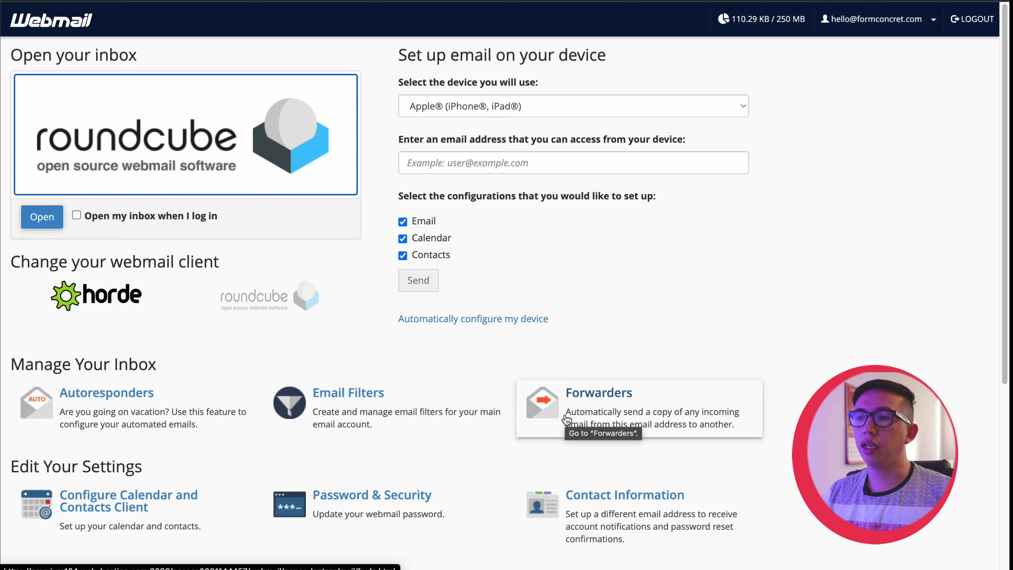
click(574, 415)
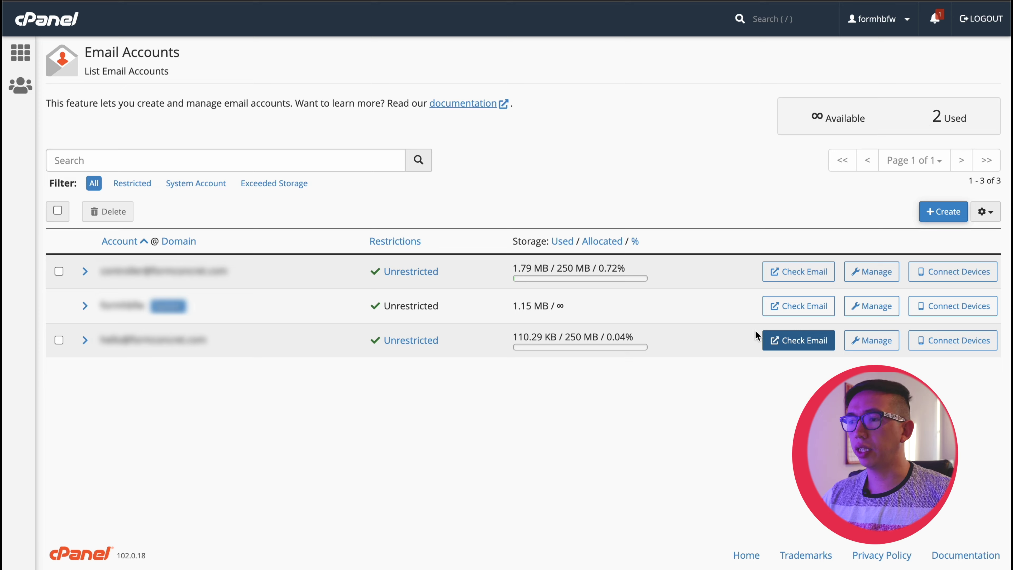
click(788, 353)
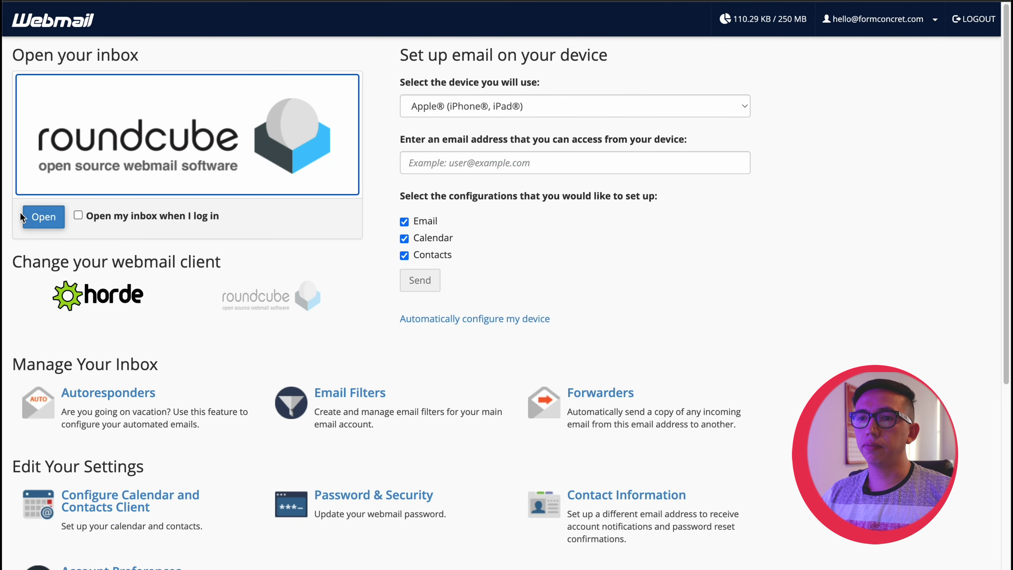
click(32, 217)
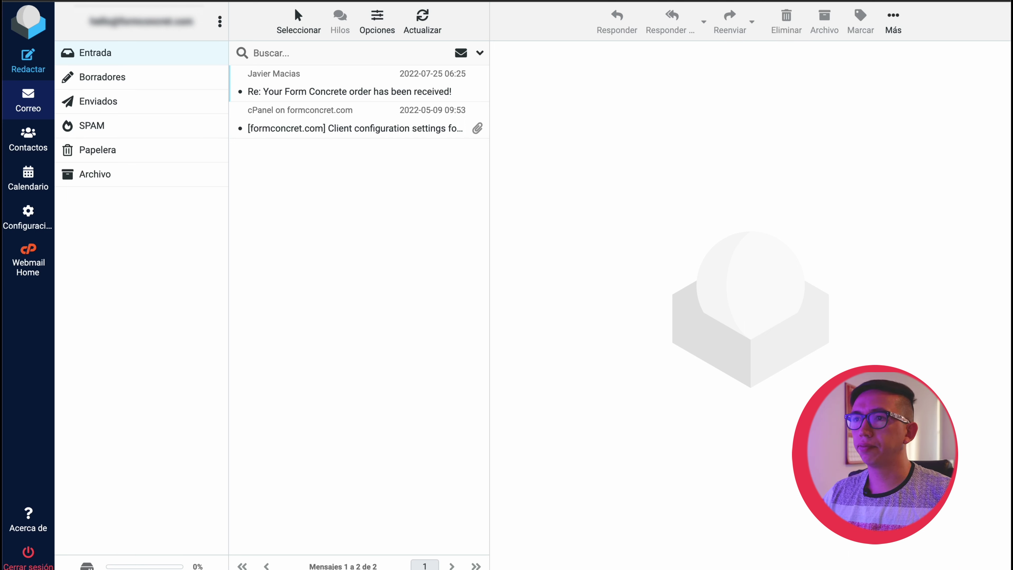
Leave the webmail inbox and return through Email Accounts to the main cPanel tools page
key(ctrl+shift+Tab)
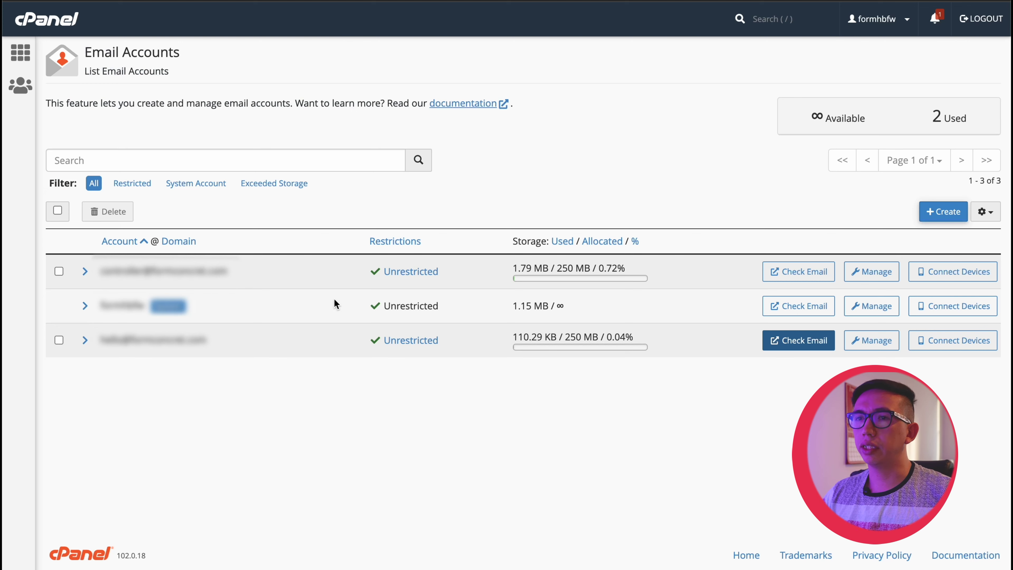
key(ctrl+shift+Tab)
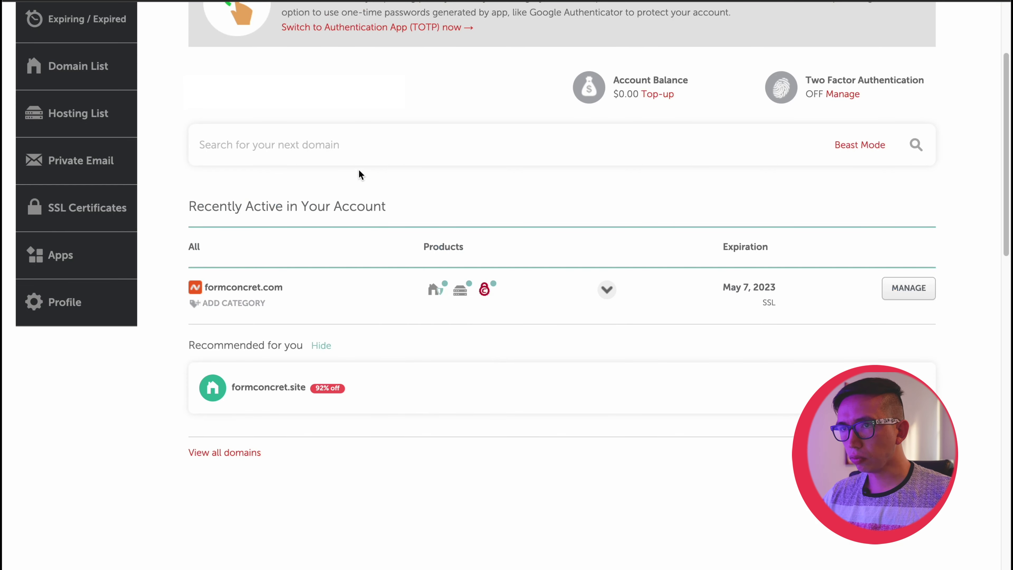
key(ctrl+Tab)
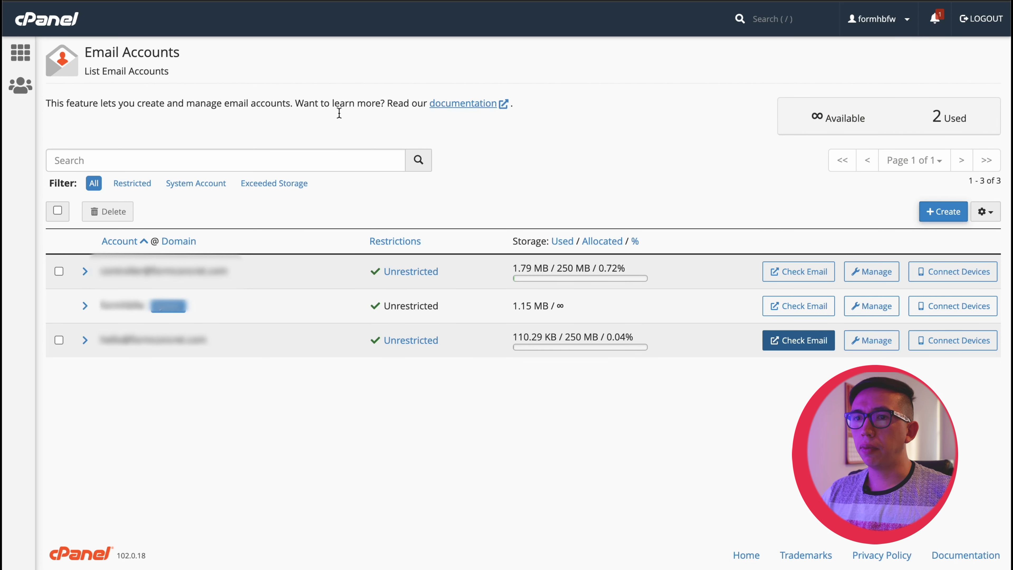
click(20, 51)
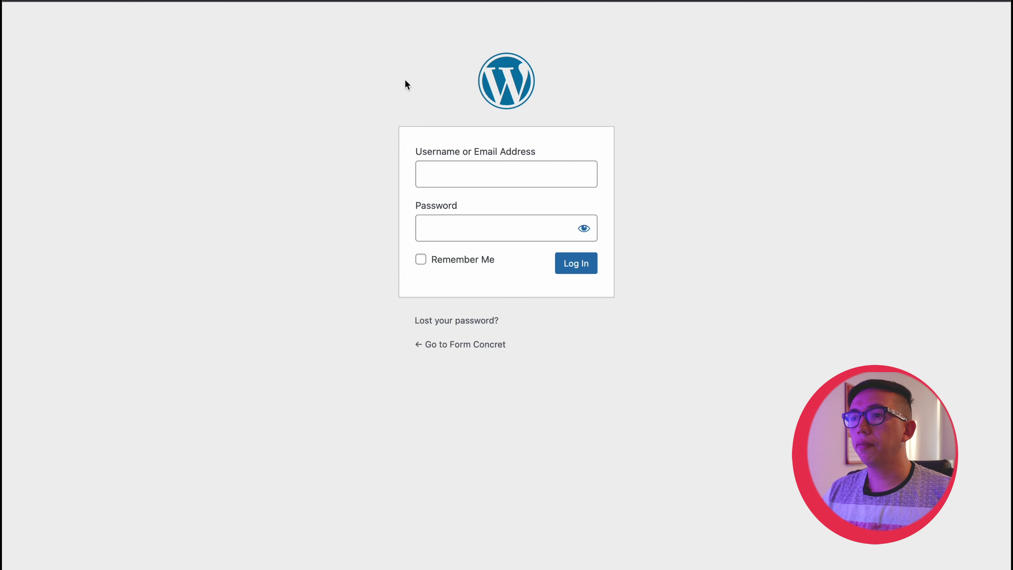
Log in to the Form Concret WordPress site by filling in the saved username and account password
click(454, 172)
click(547, 227)
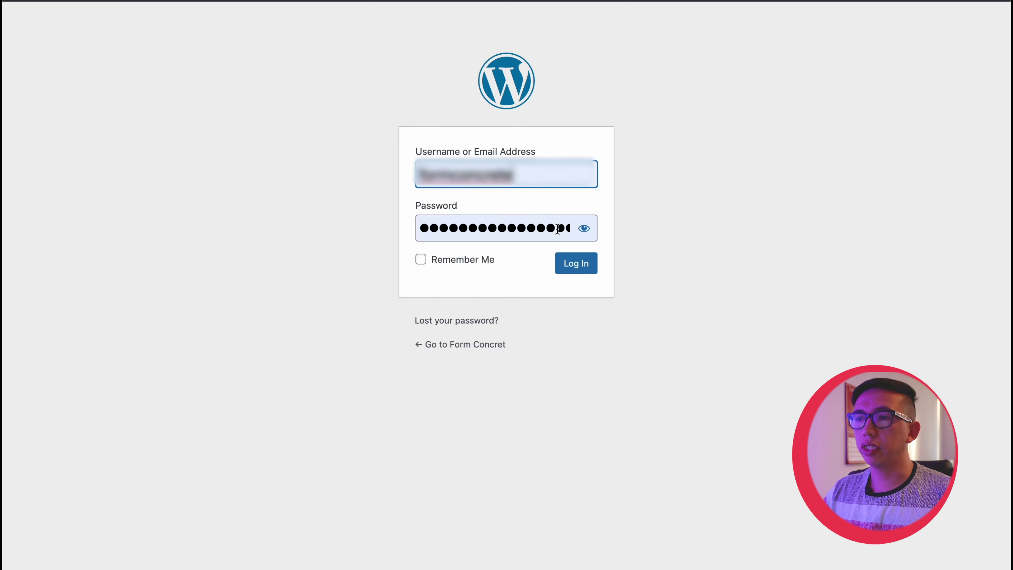
click(576, 267)
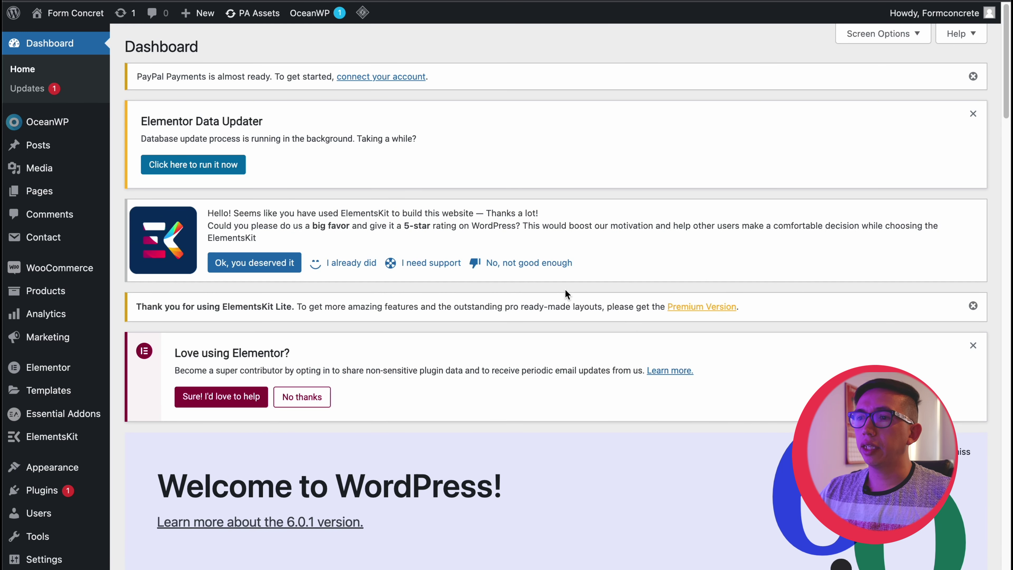
Go to the WooCommerce product list and open the Lamp Moffano product for editing
scroll(565, 292, down, 2)
scroll(565, 293, up, 2)
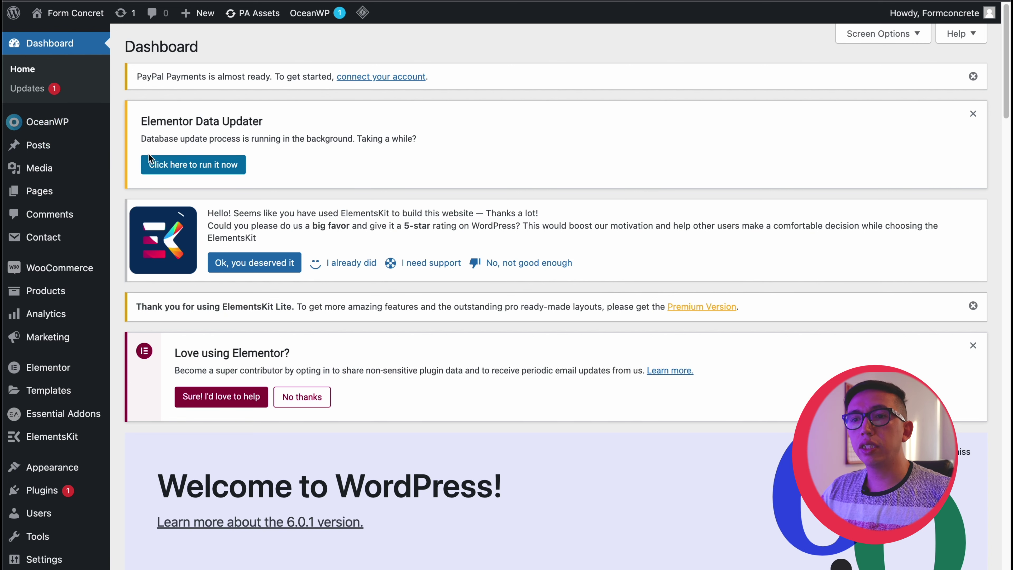
mouse_move(73, 268)
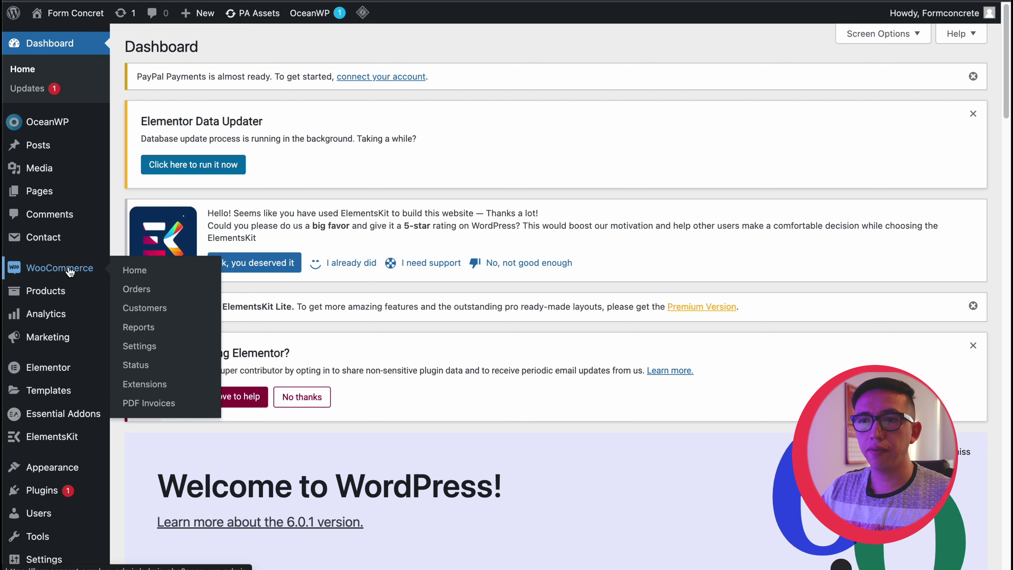
mouse_move(50, 294)
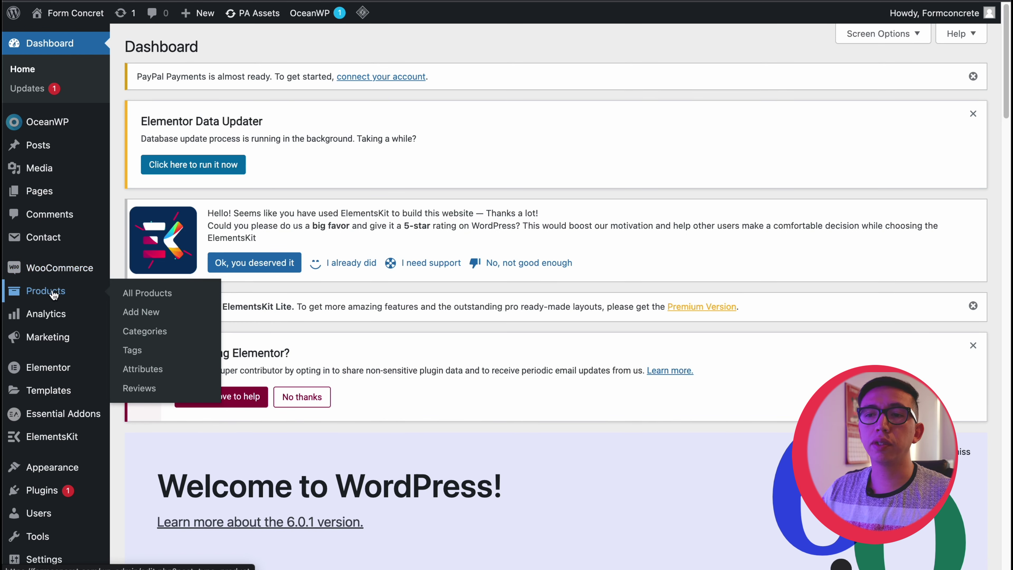
click(54, 295)
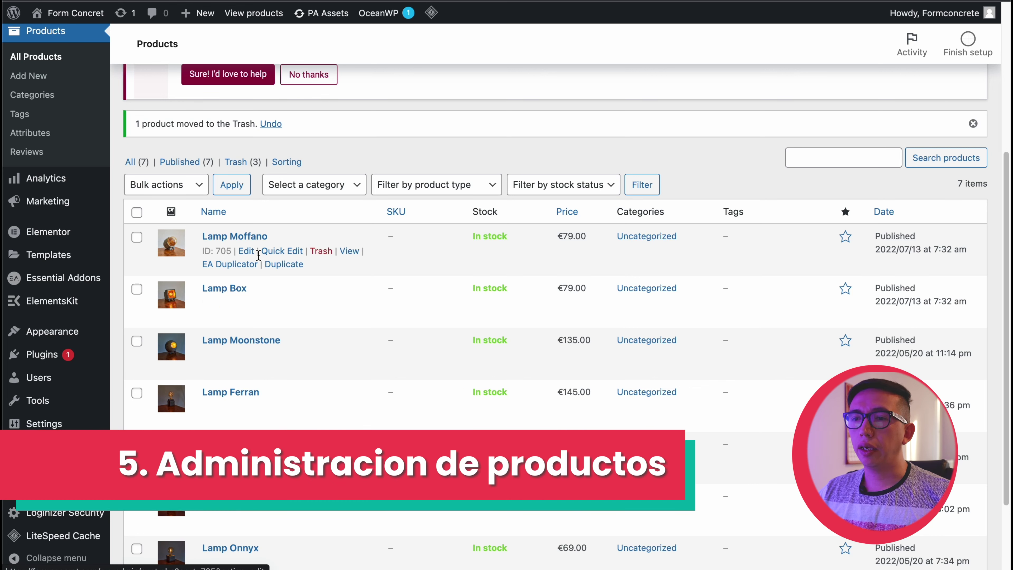
click(246, 251)
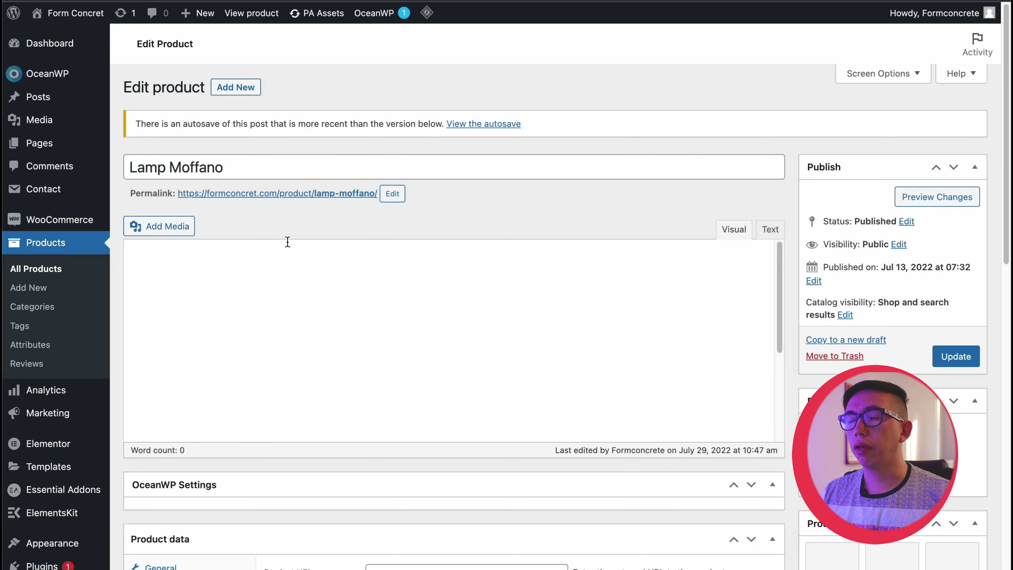
Review the Lamp Moffano product's title, description, main image and gallery images
scroll(287, 241, down, 4)
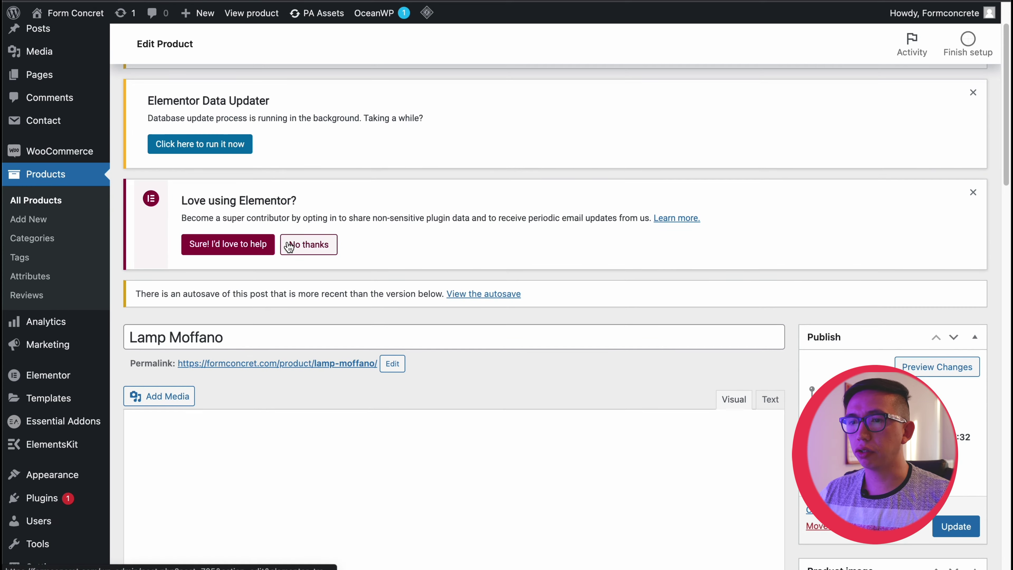
scroll(287, 241, down, 1)
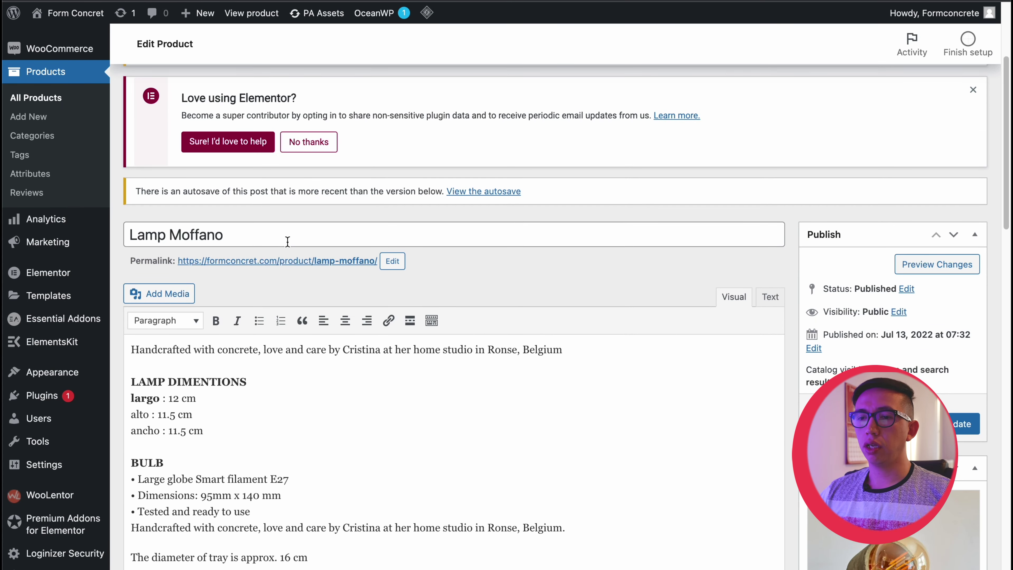
scroll(316, 382, down, 6)
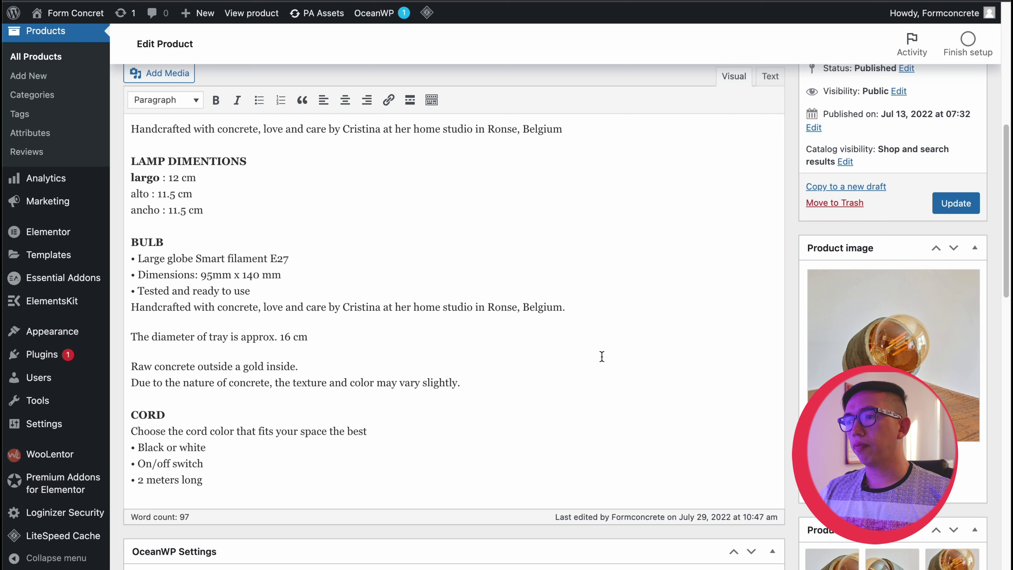
scroll(832, 351, down, 7)
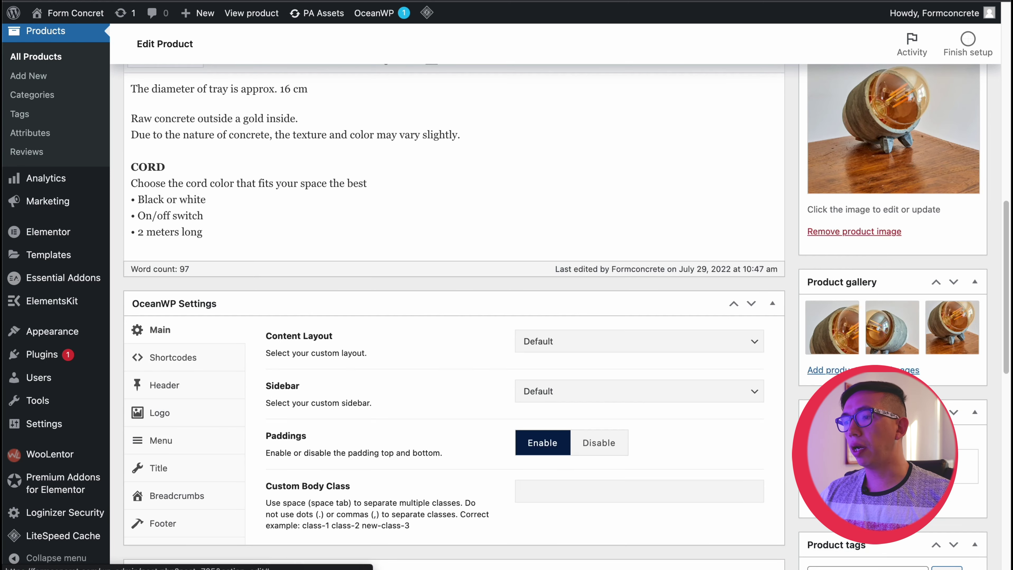
mouse_move(949, 337)
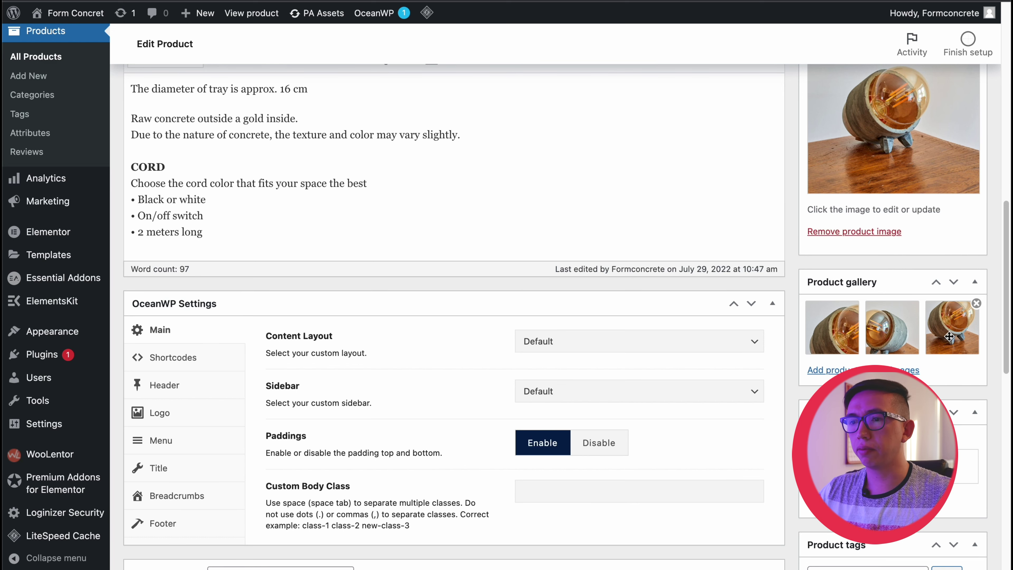
View the product type options in the Lamp Moffano product data
scroll(949, 336, down, 10)
click(285, 236)
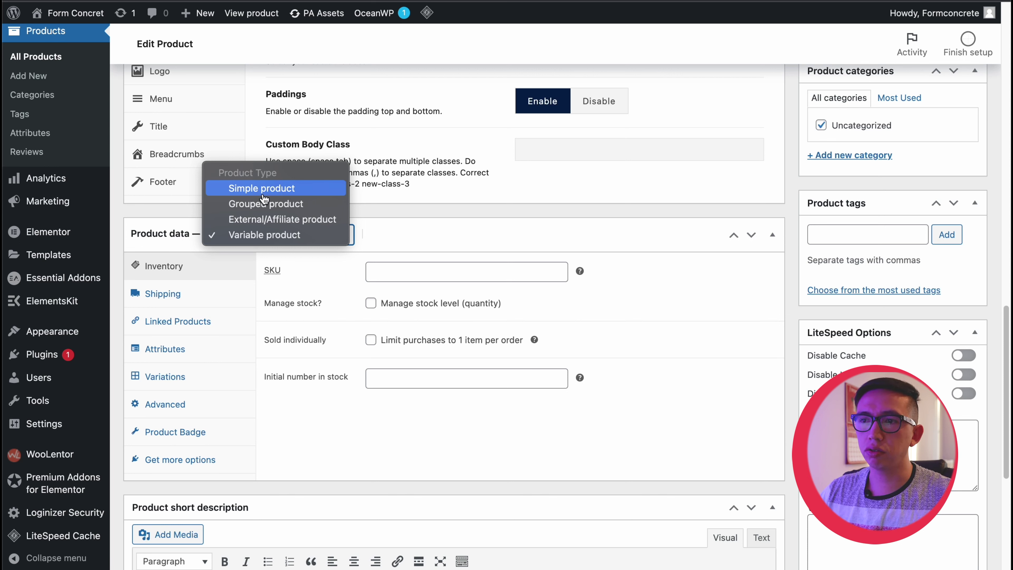
click(417, 264)
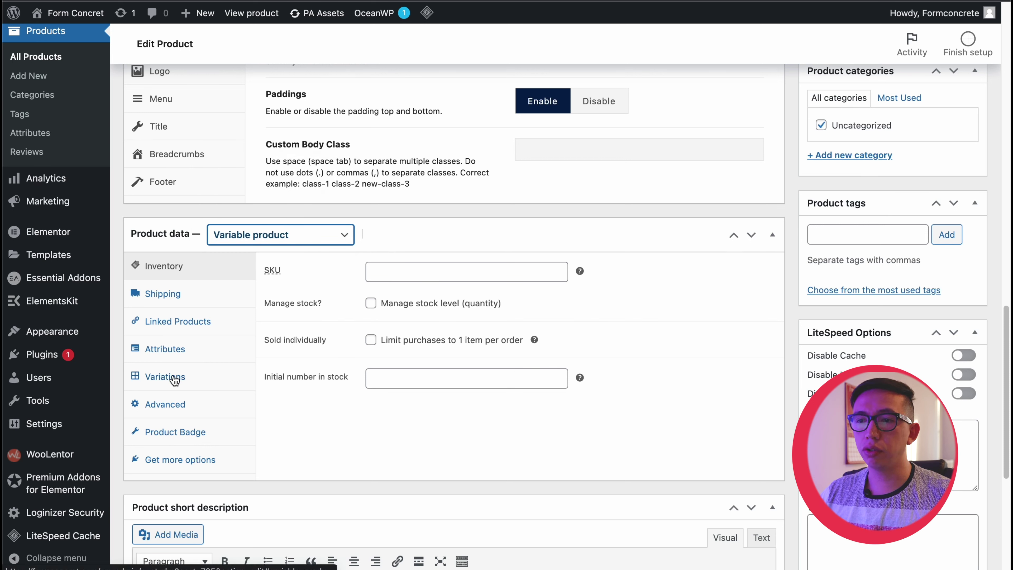
View the Lamp Moffano product's attributes, and inspect the price, stock and shipping settings of its first variation
click(164, 353)
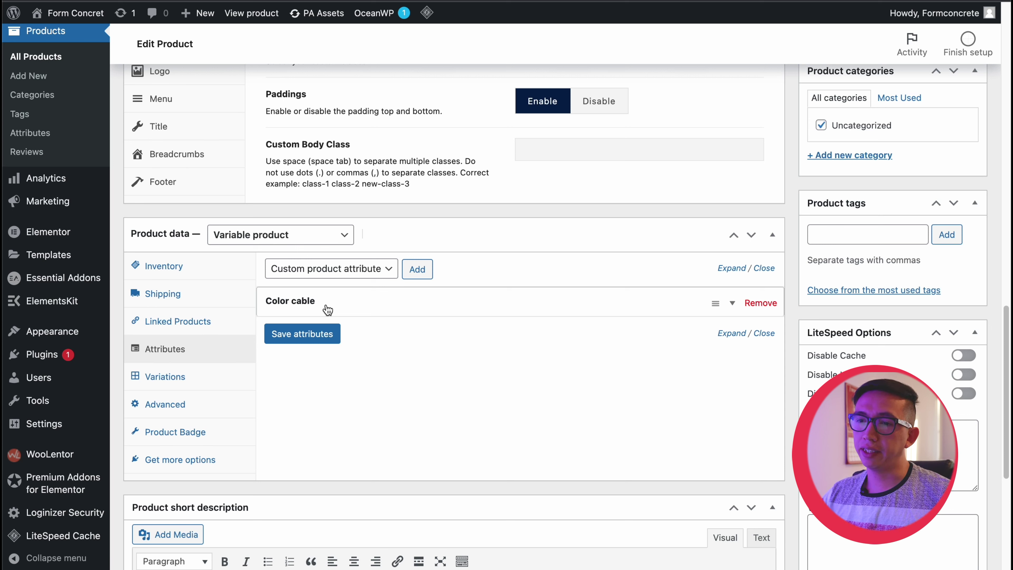
click(191, 377)
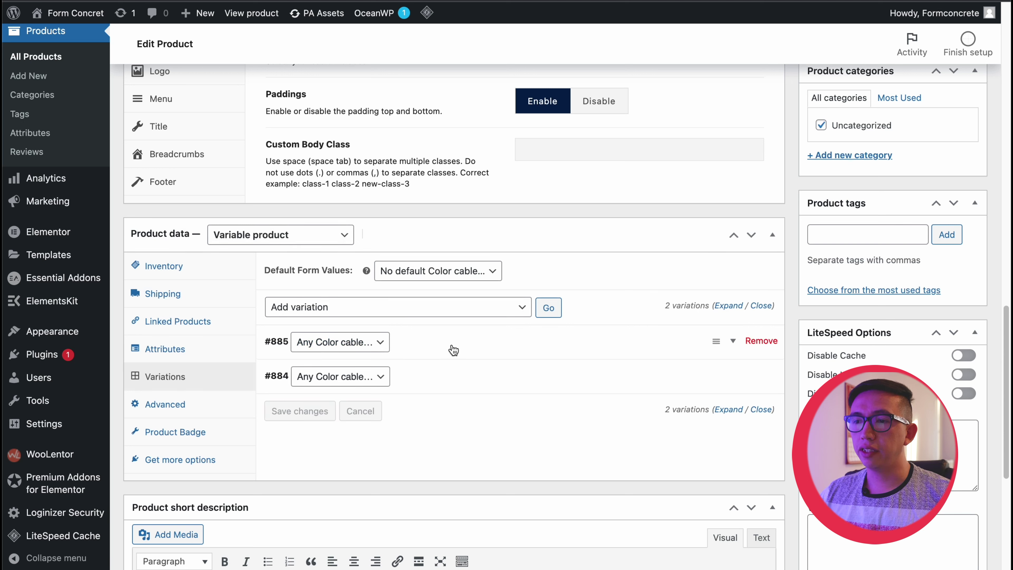
click(454, 350)
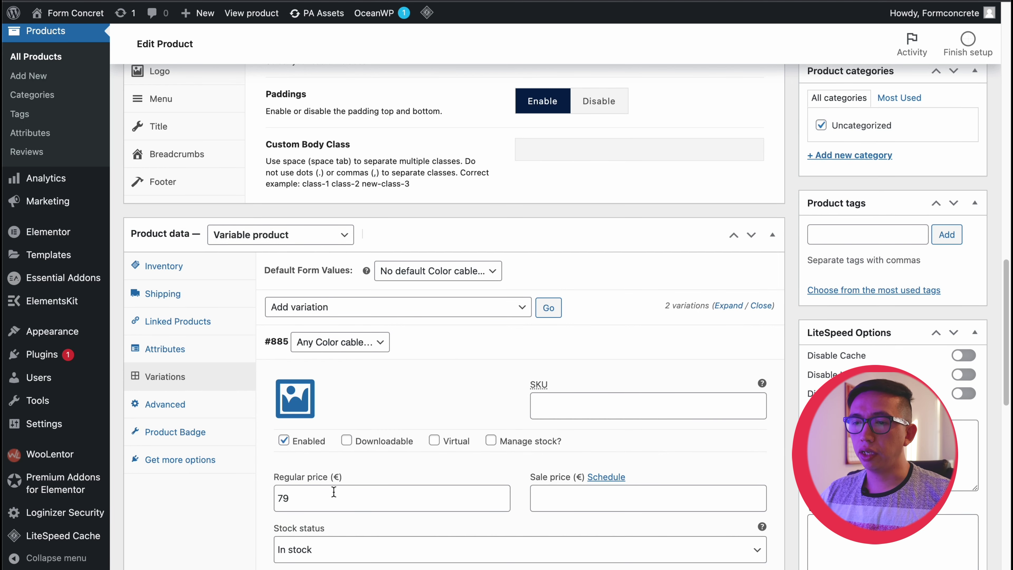
click(411, 350)
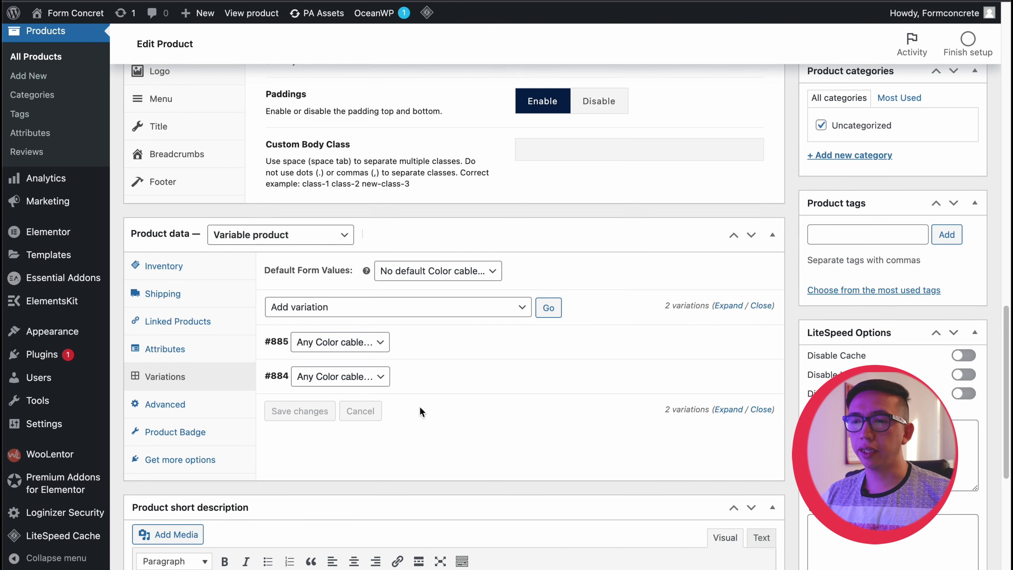
click(429, 343)
scroll(290, 254, down, 5)
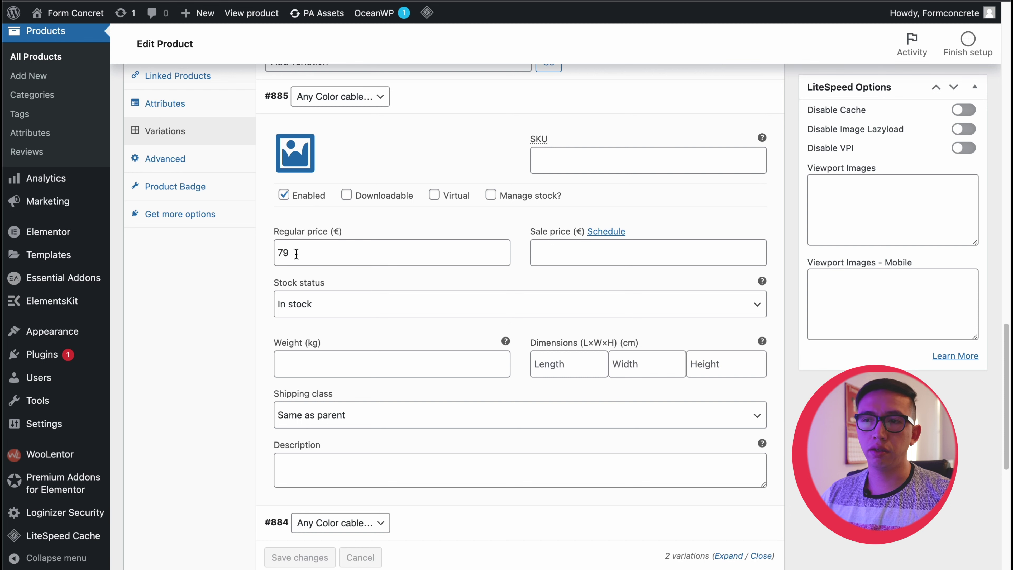
scroll(338, 253, up, 1)
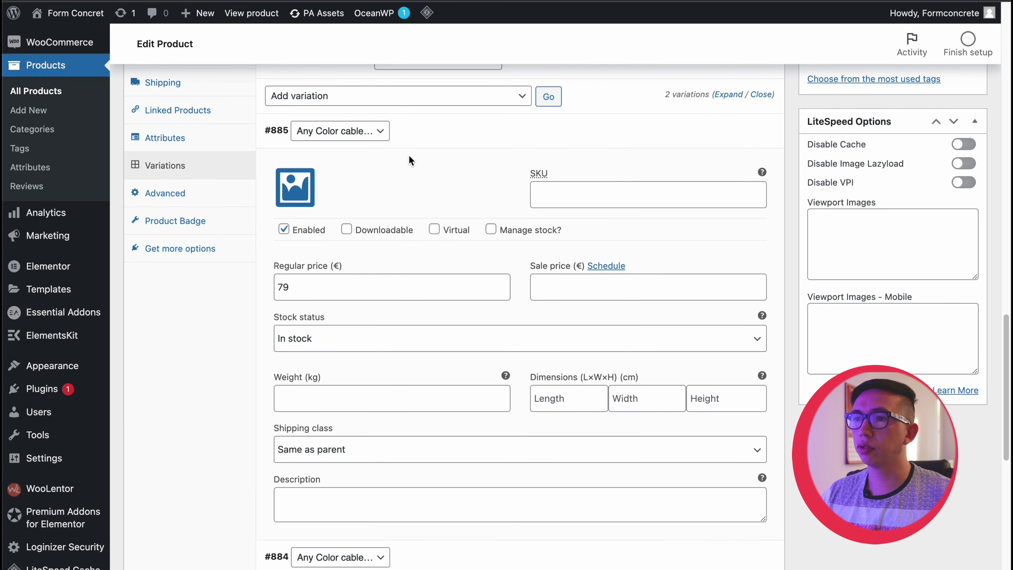
click(413, 147)
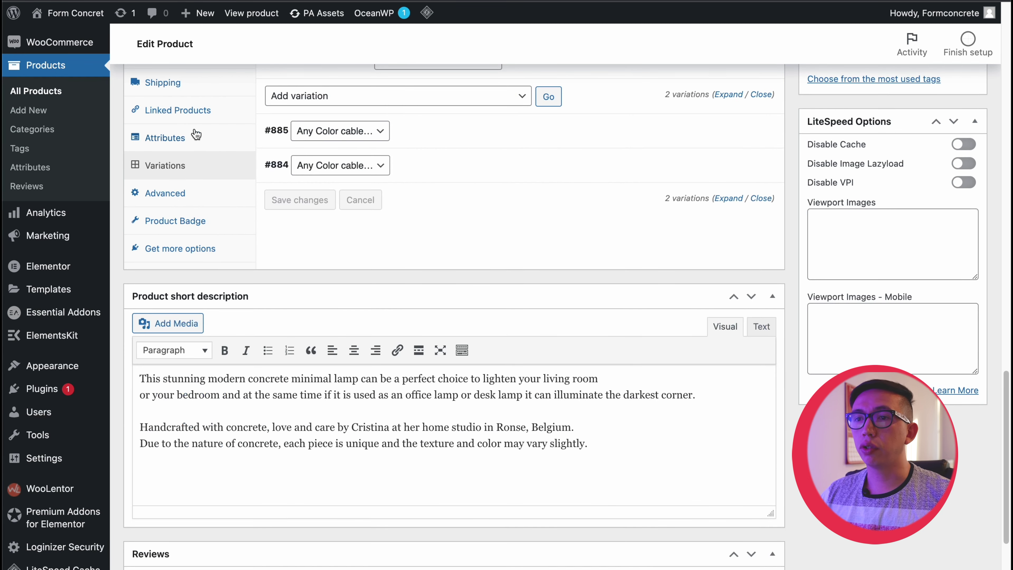
Expand the Color cable attribute in the product data to view its name and values
click(206, 136)
scroll(327, 119, up, 1)
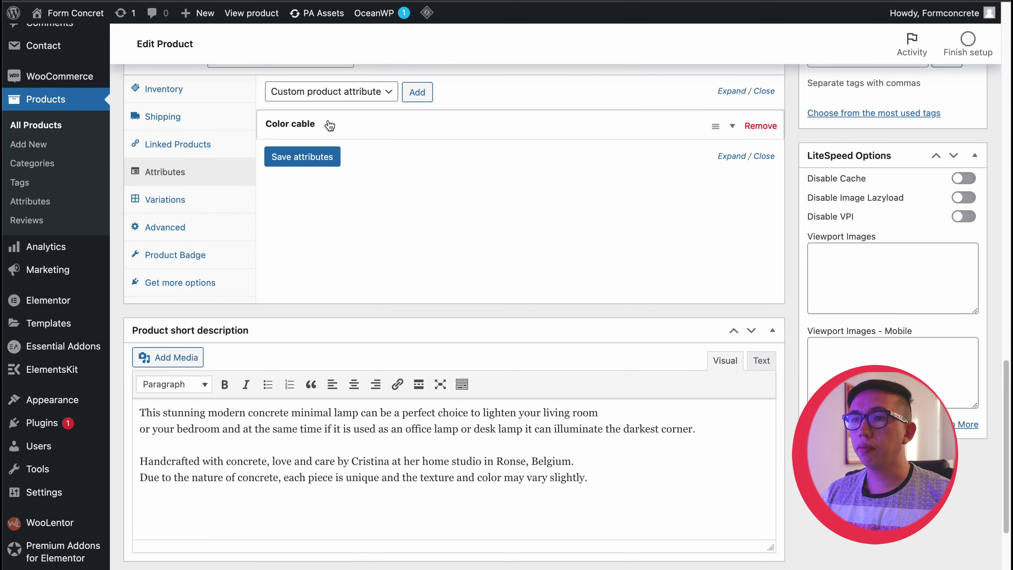
click(330, 127)
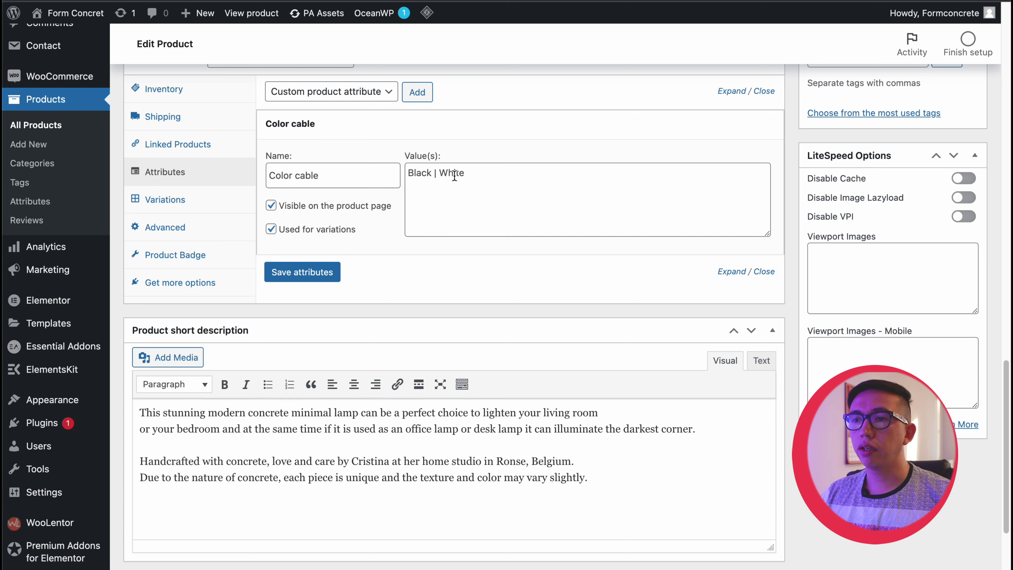
Compare the settings of both Color cable variations by expanding and collapsing each one
click(192, 202)
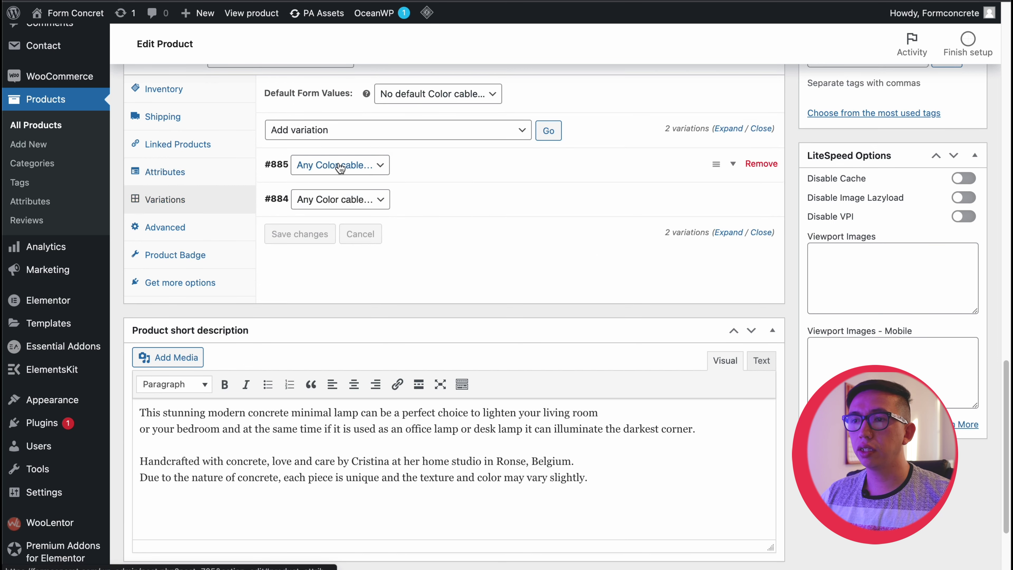
click(411, 167)
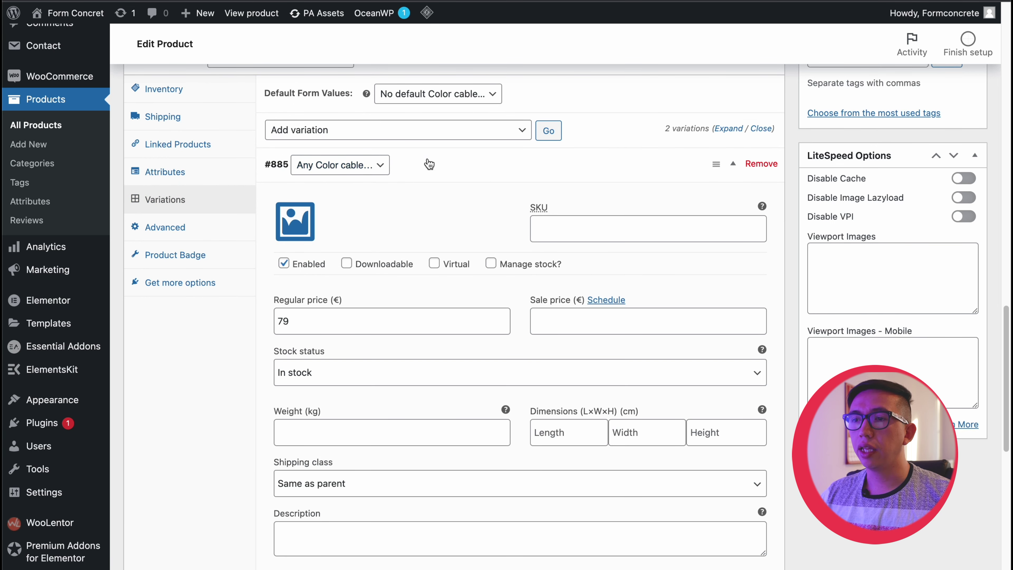
click(415, 171)
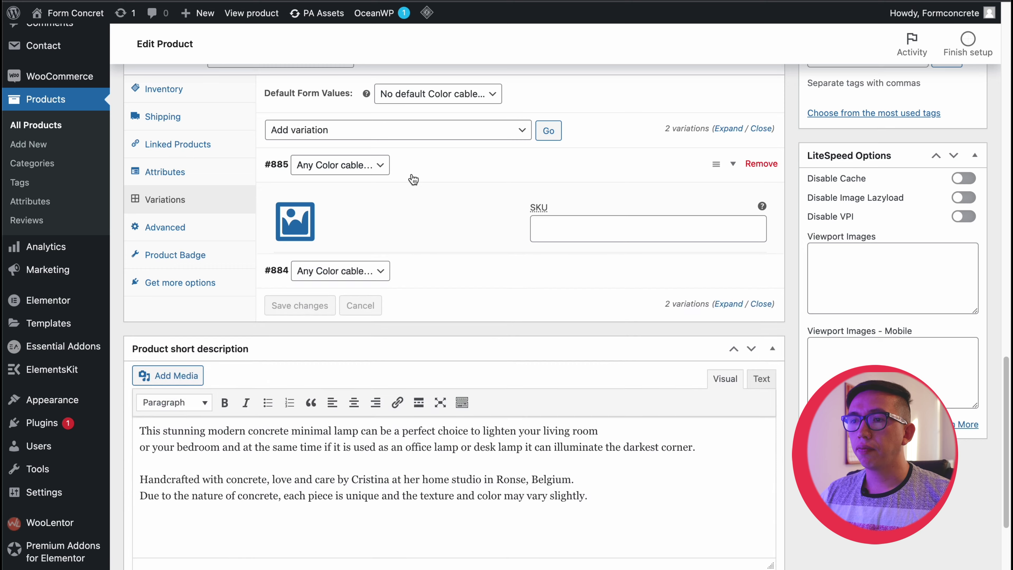
click(413, 198)
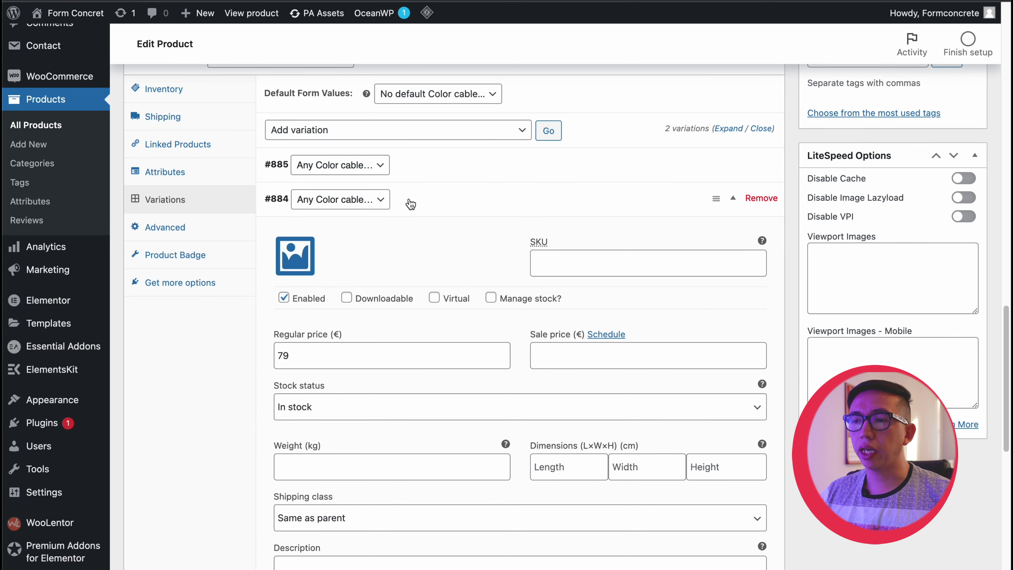
click(411, 204)
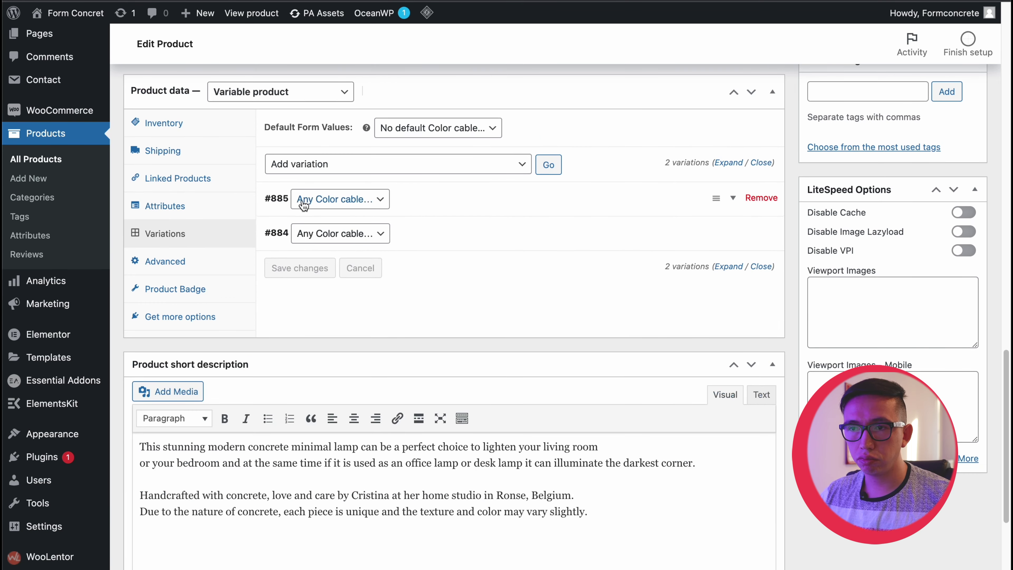
Review the Lamp Moffano product's short description, page settings, images and main description
scroll(183, 238, down, 3)
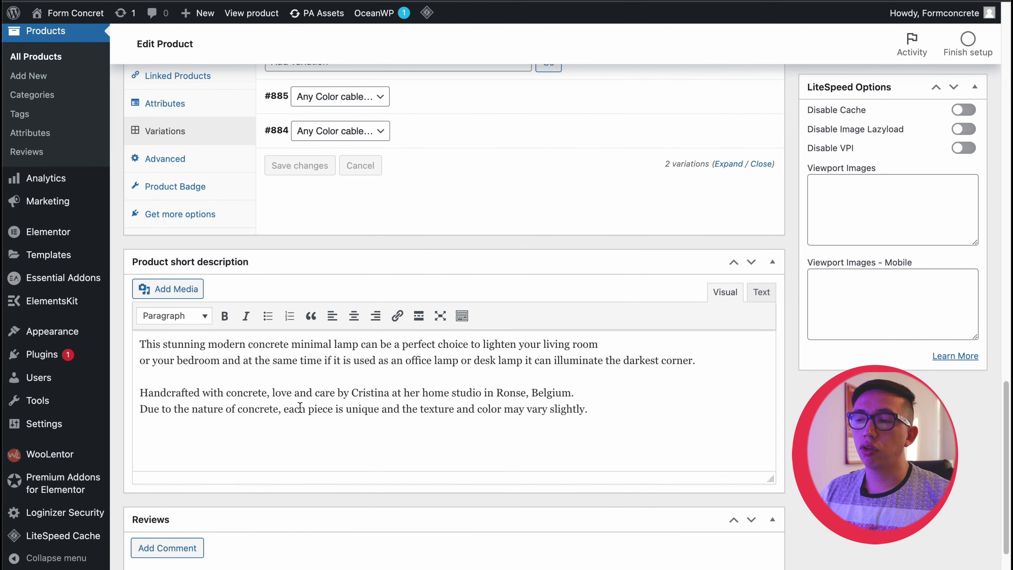
scroll(300, 406, down, 2)
scroll(300, 406, up, 3)
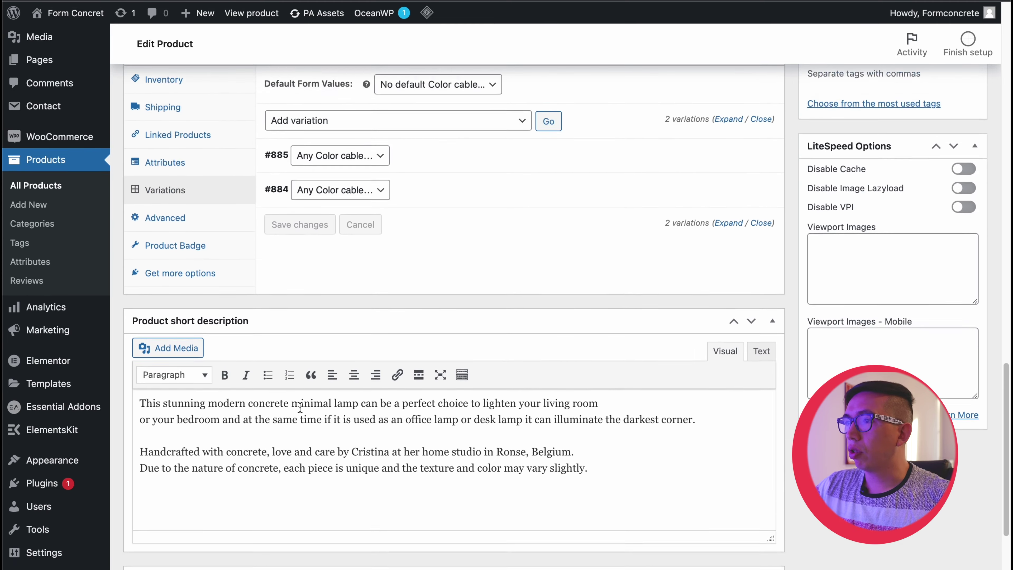
scroll(300, 406, up, 12)
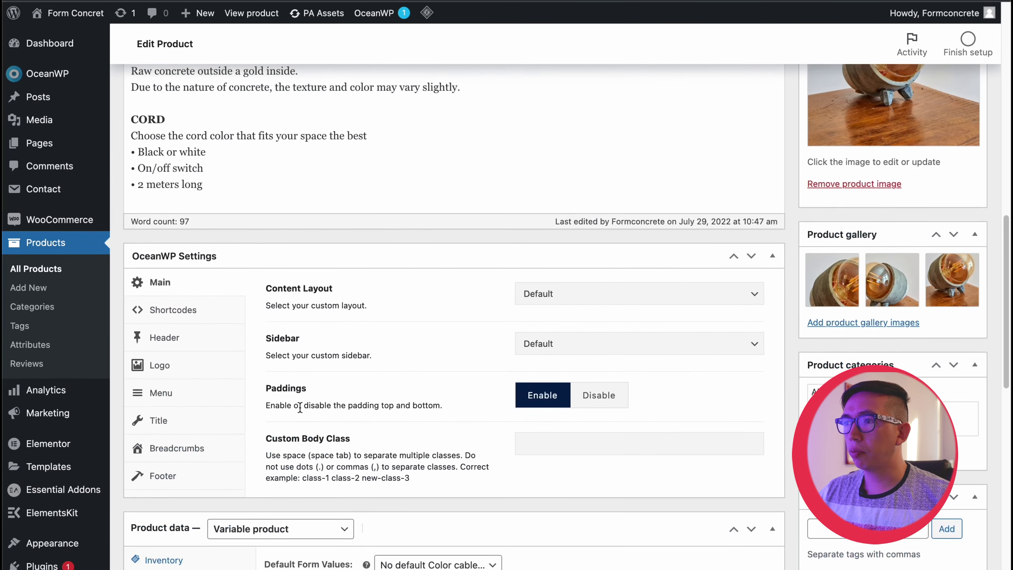
scroll(300, 406, up, 4)
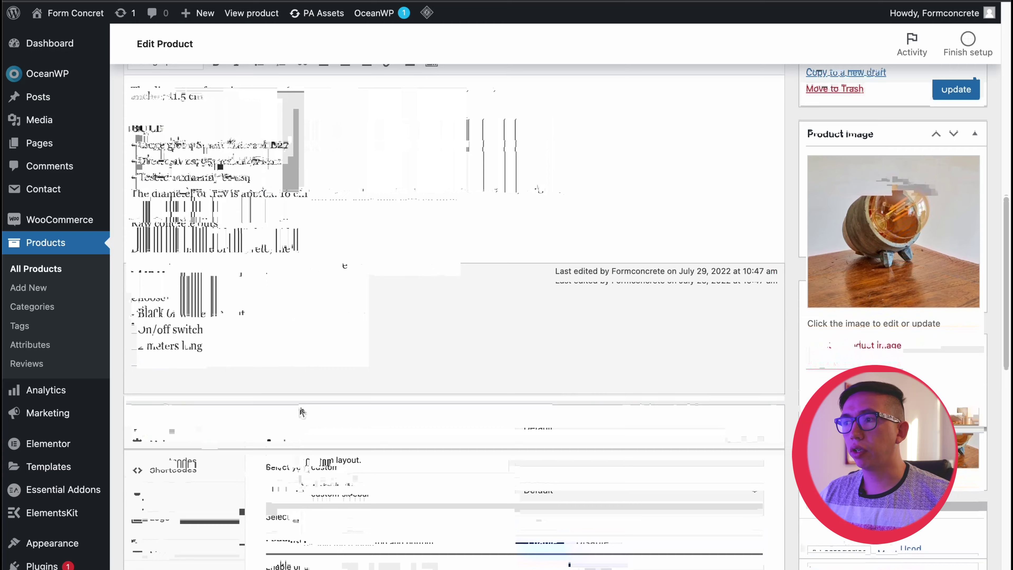
scroll(301, 409, up, 4)
scroll(300, 407, up, 1)
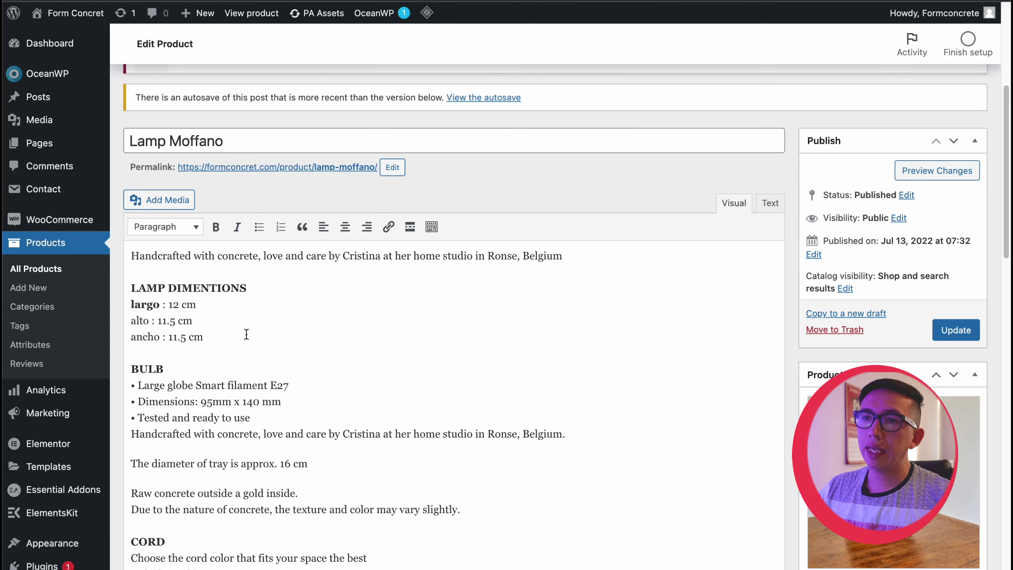
scroll(247, 334, up, 3)
scroll(246, 334, up, 3)
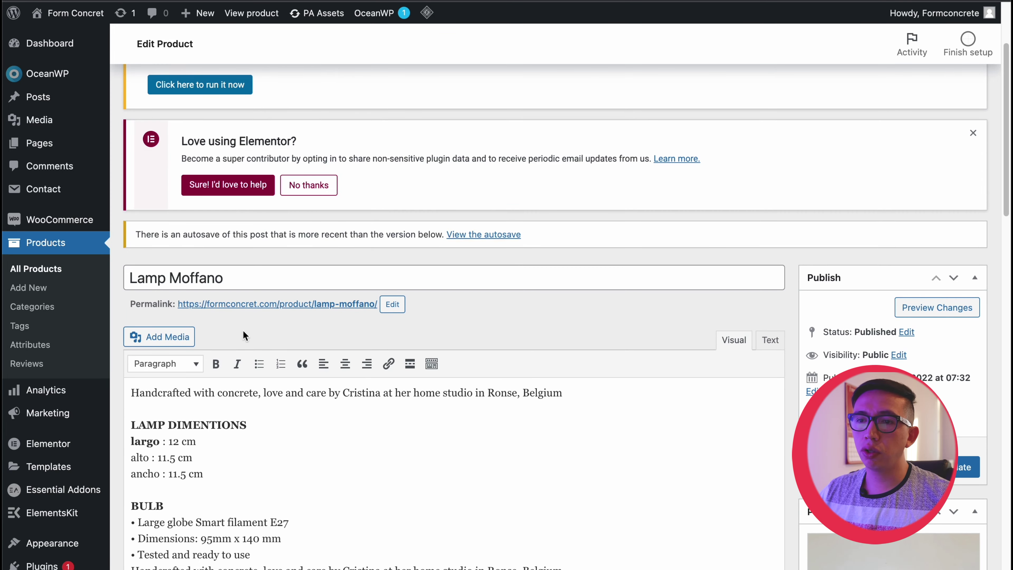
Return to the product list and duplicate the Lamp Moffano product
click(45, 246)
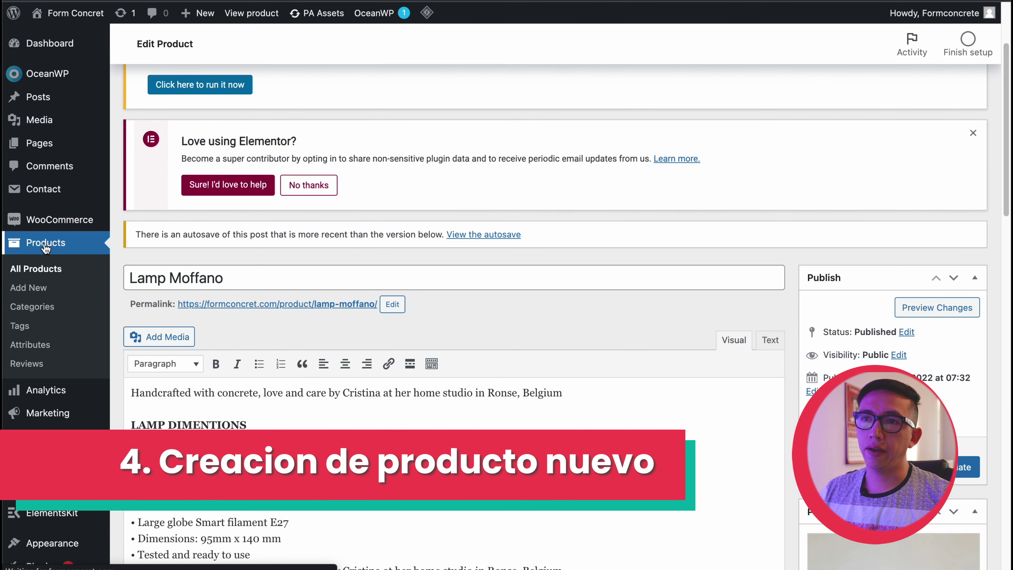
scroll(211, 297, down, 8)
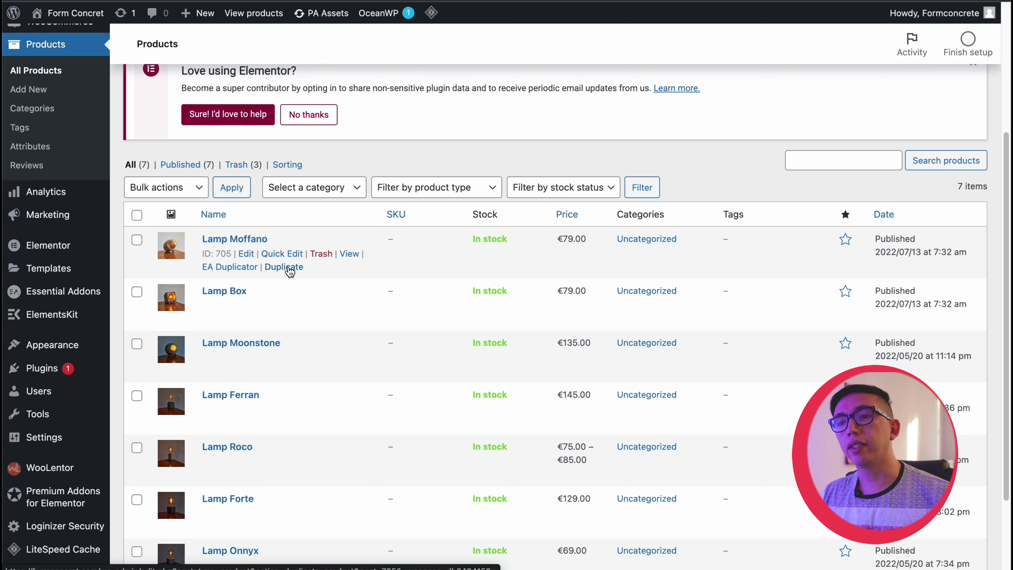
click(284, 267)
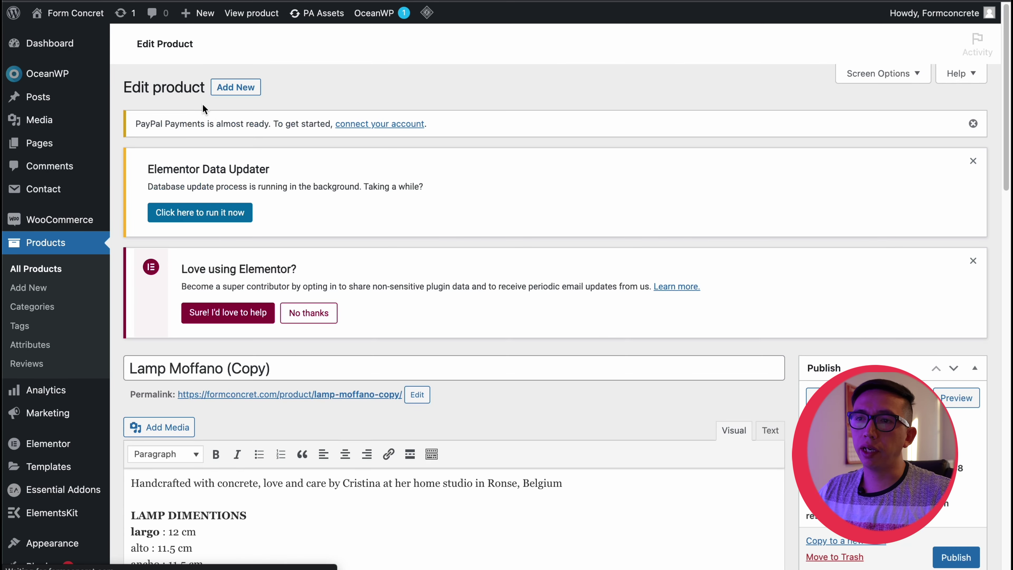
Replace the duplicated product's title with "lapm"
scroll(252, 256, down, 5)
drag(284, 171, 122, 167)
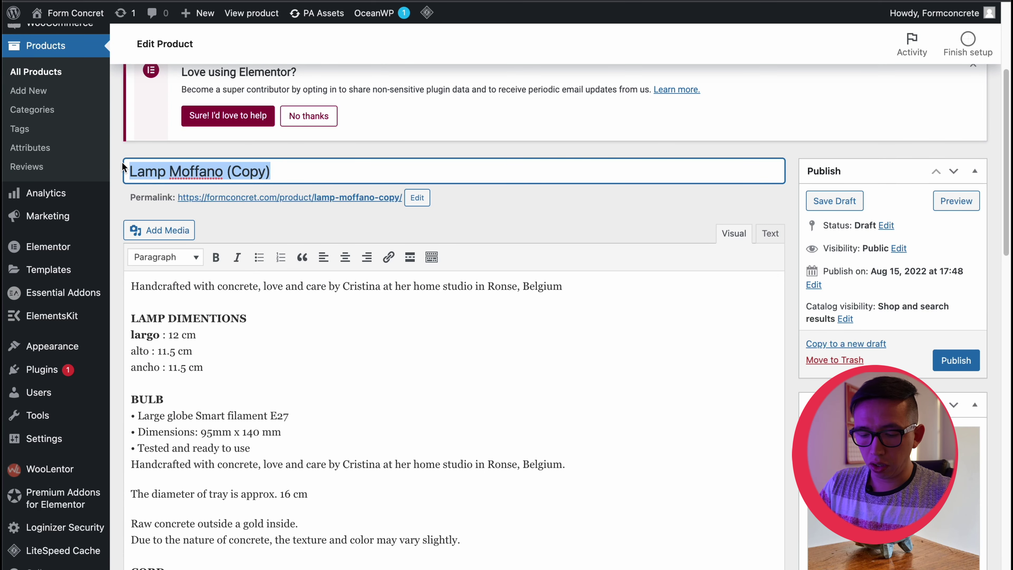
text(lap)
key(BackSpace)
text(mp)
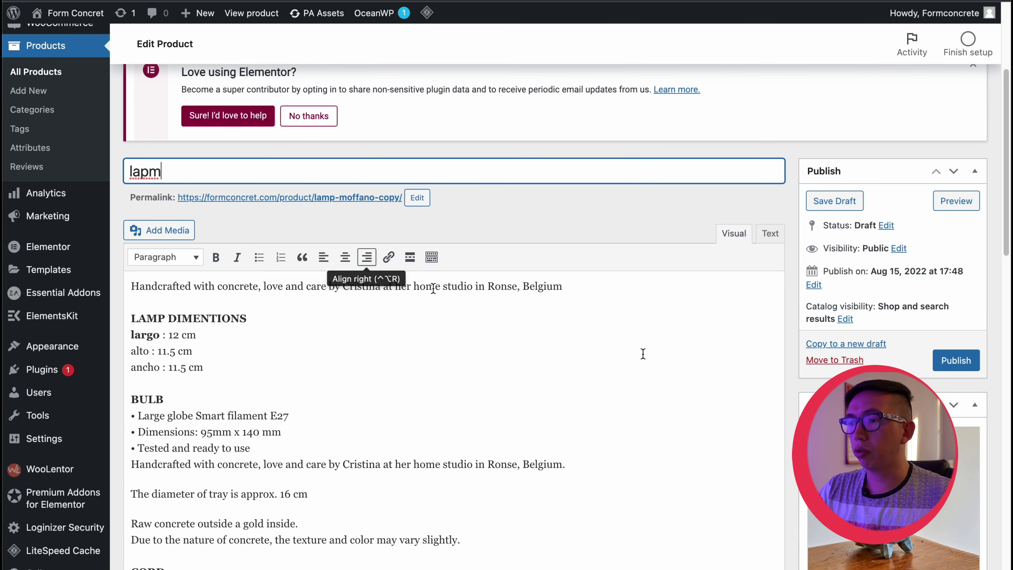
Check the duplicated product's description, main image and gallery, and publish the product
scroll(645, 353, down, 5)
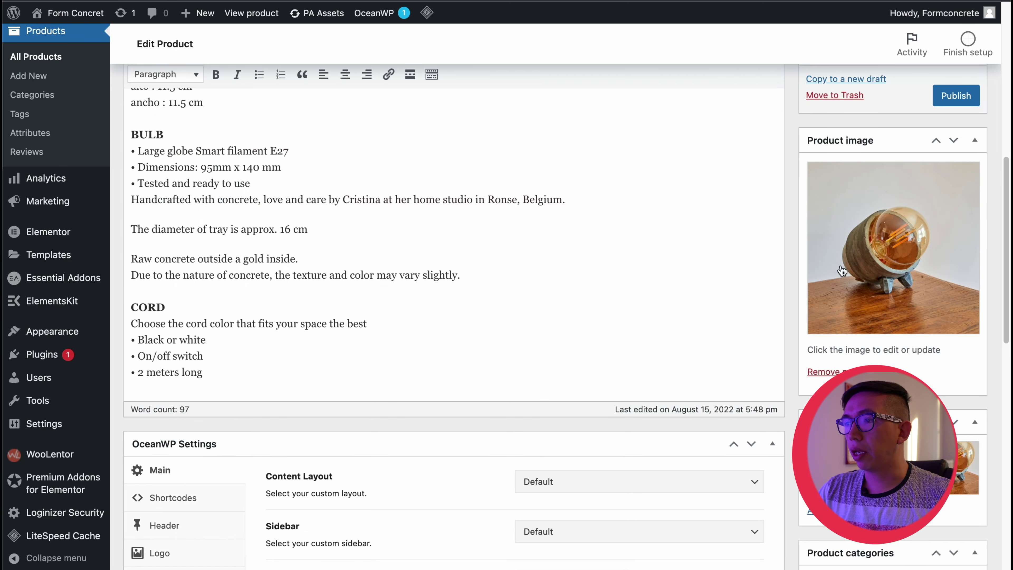
scroll(916, 261, down, 6)
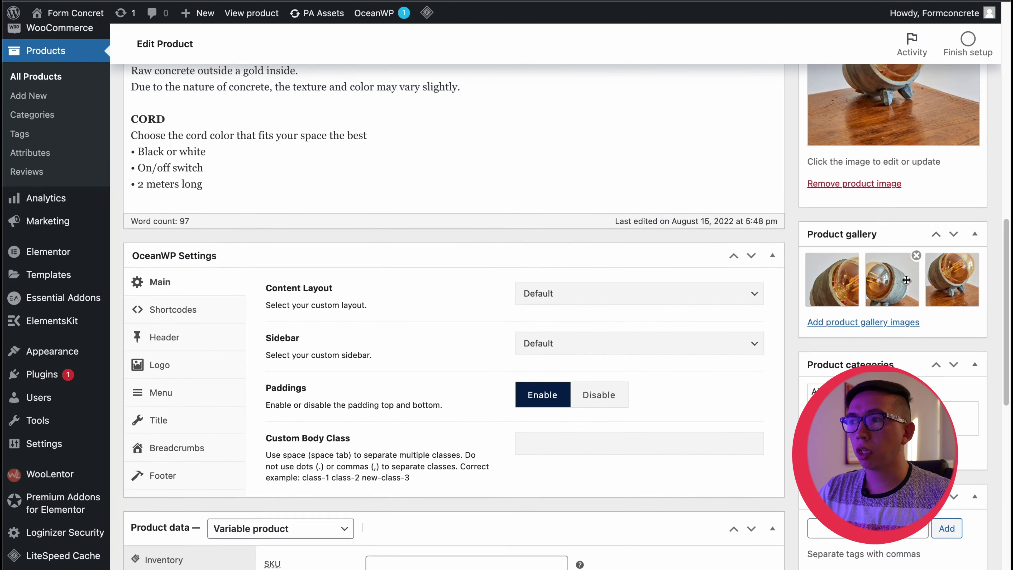
scroll(907, 284, up, 15)
click(959, 344)
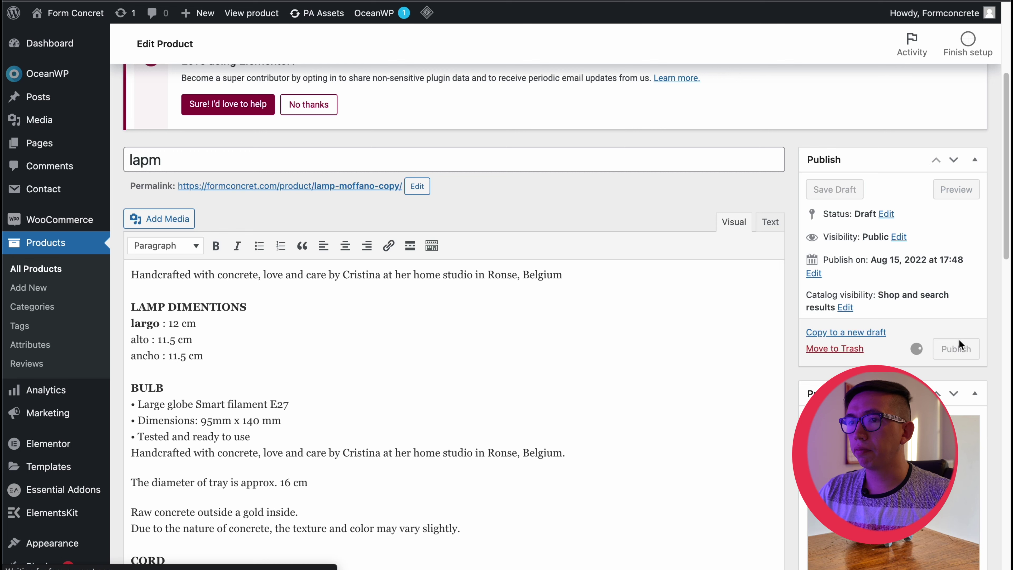
Visit the store's public home page, look through its product sections, and open the Shop page
click(75, 13)
scroll(764, 148, down, 8)
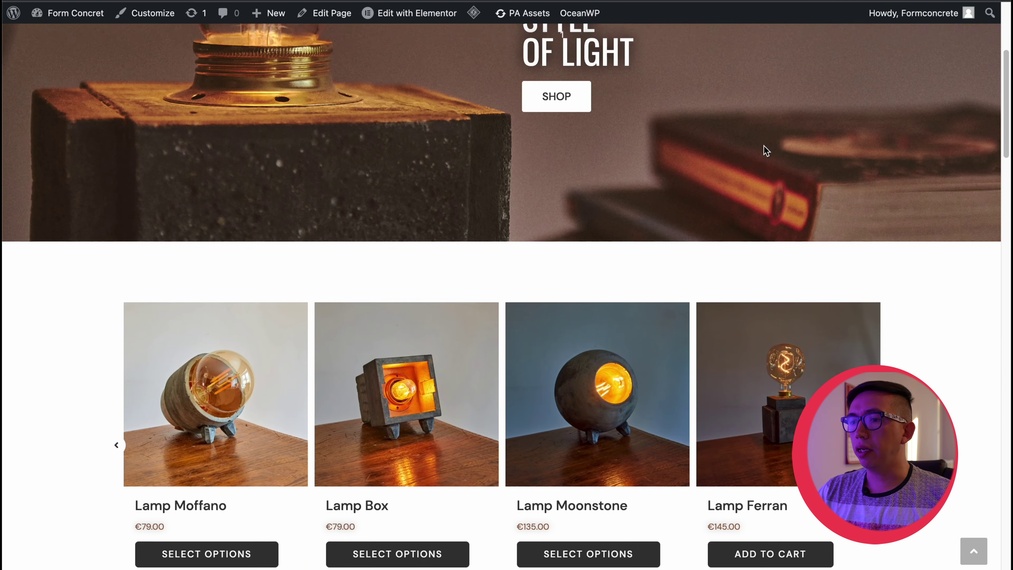
scroll(764, 146, down, 10)
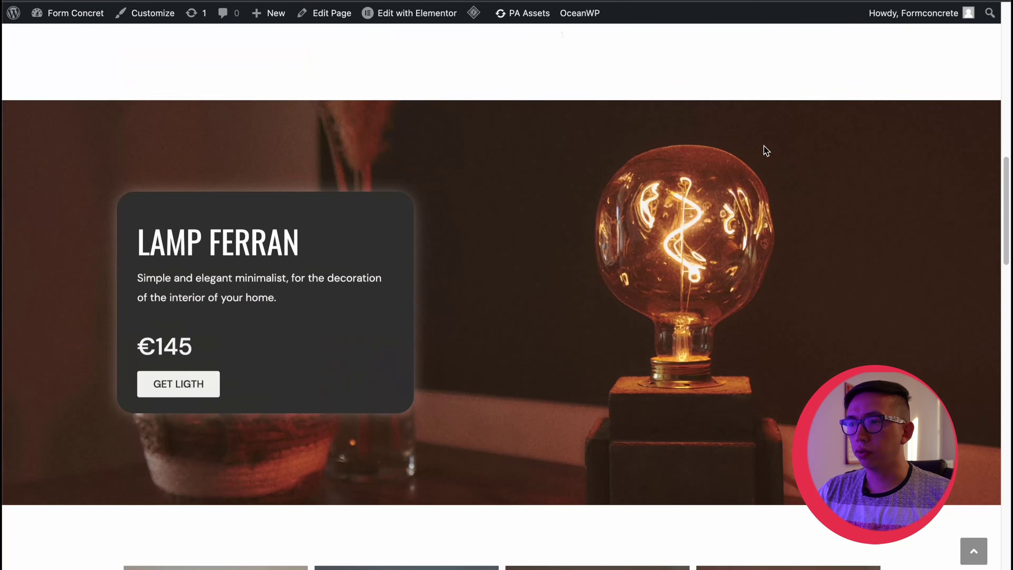
scroll(763, 145, up, 4)
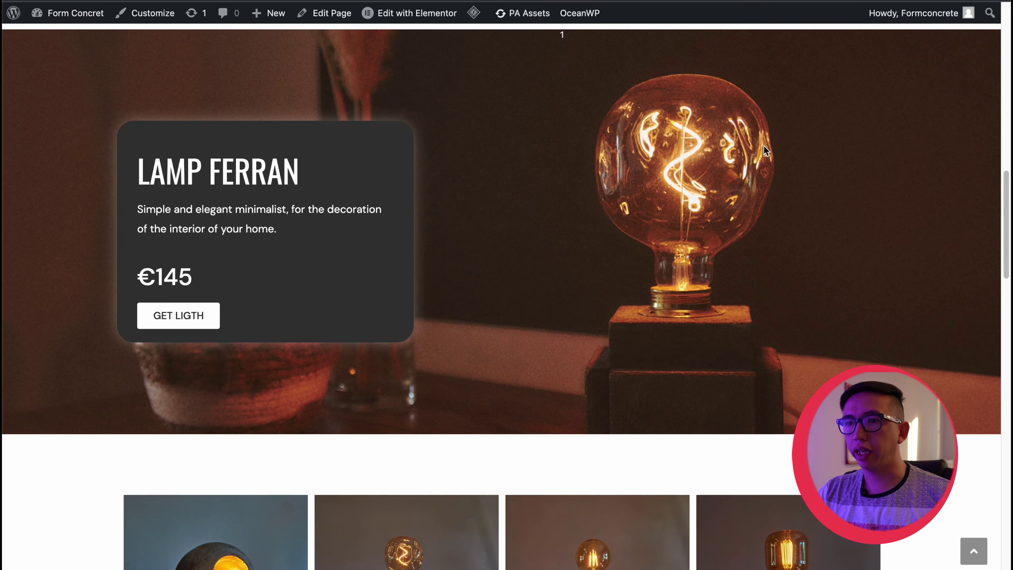
scroll(763, 145, down, 10)
scroll(765, 151, down, 8)
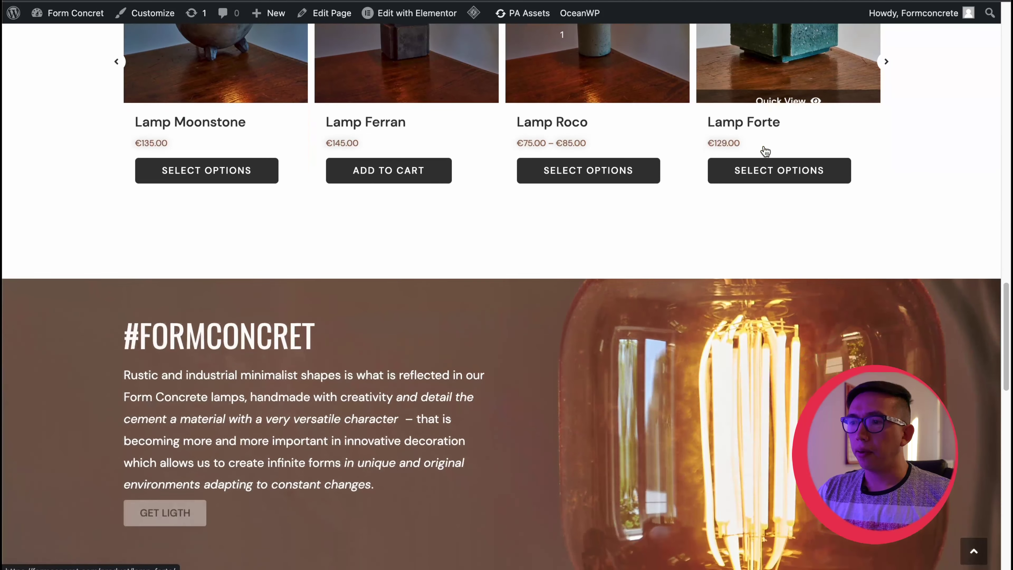
scroll(764, 146, down, 10)
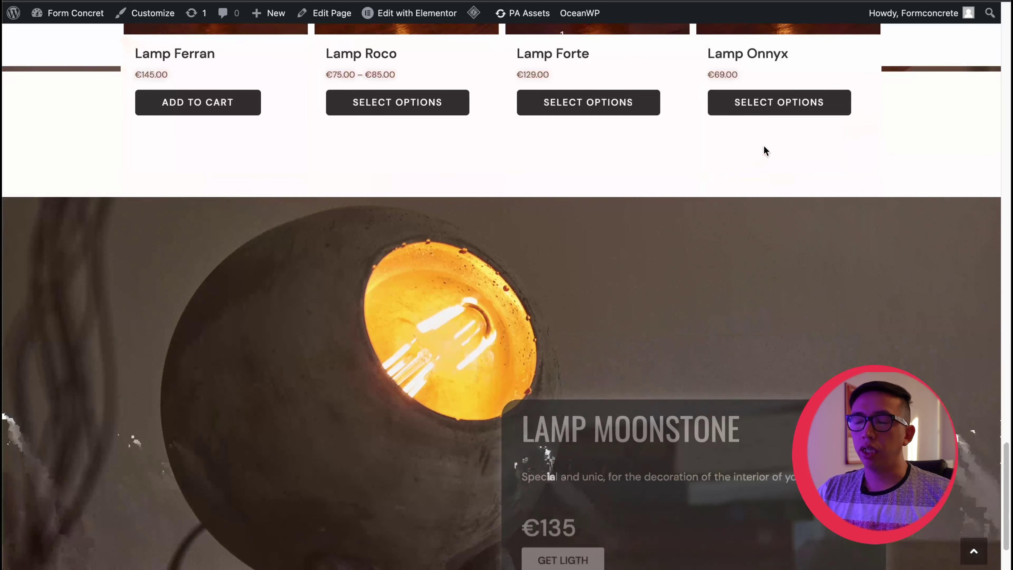
scroll(765, 150, up, 20)
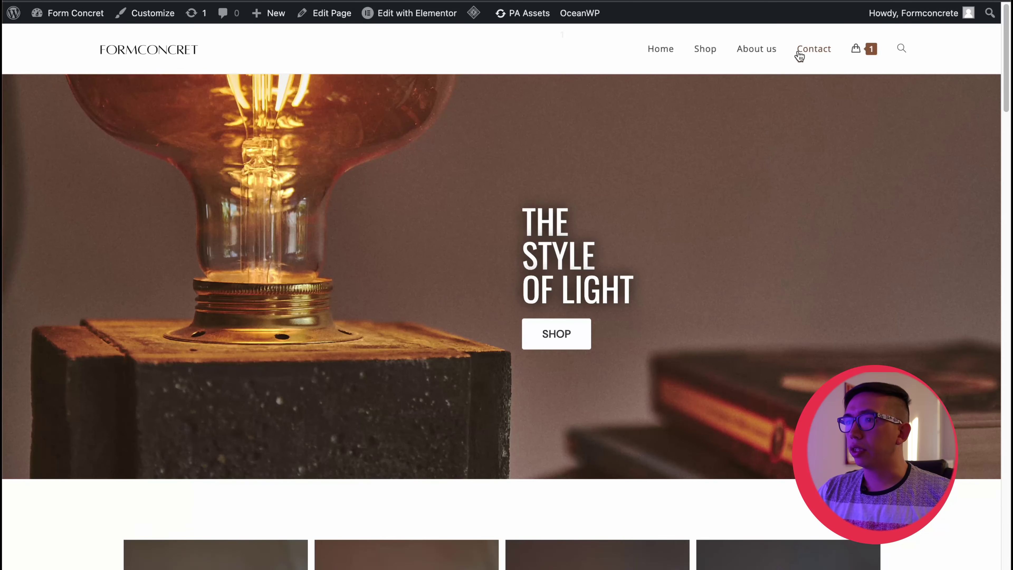
click(705, 51)
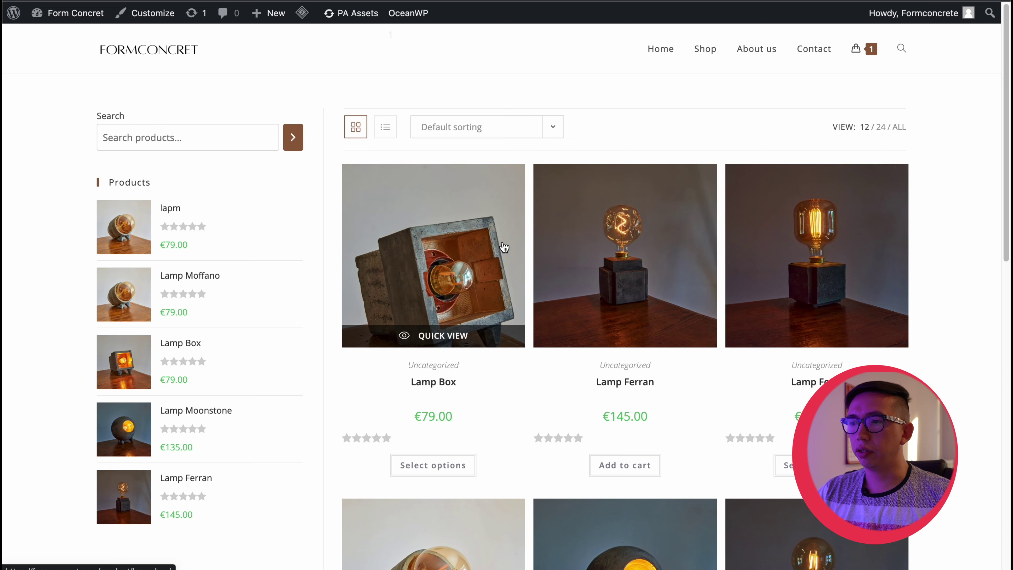
Look through the Shop page's product grid to check the listing of the duplicated product "lapm"
scroll(503, 247, down, 3)
scroll(504, 247, down, 7)
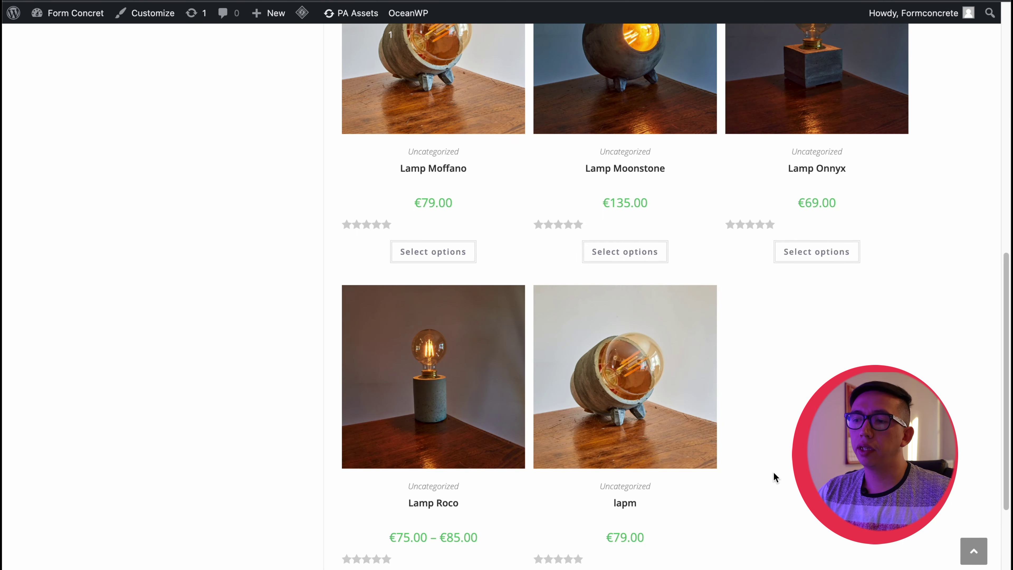
scroll(773, 472, up, 3)
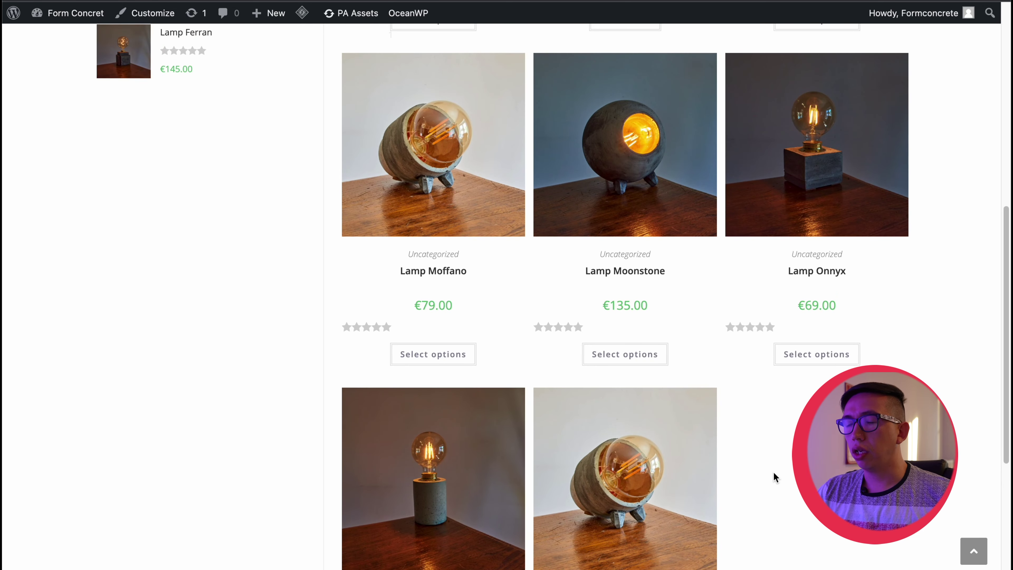
scroll(773, 471, up, 13)
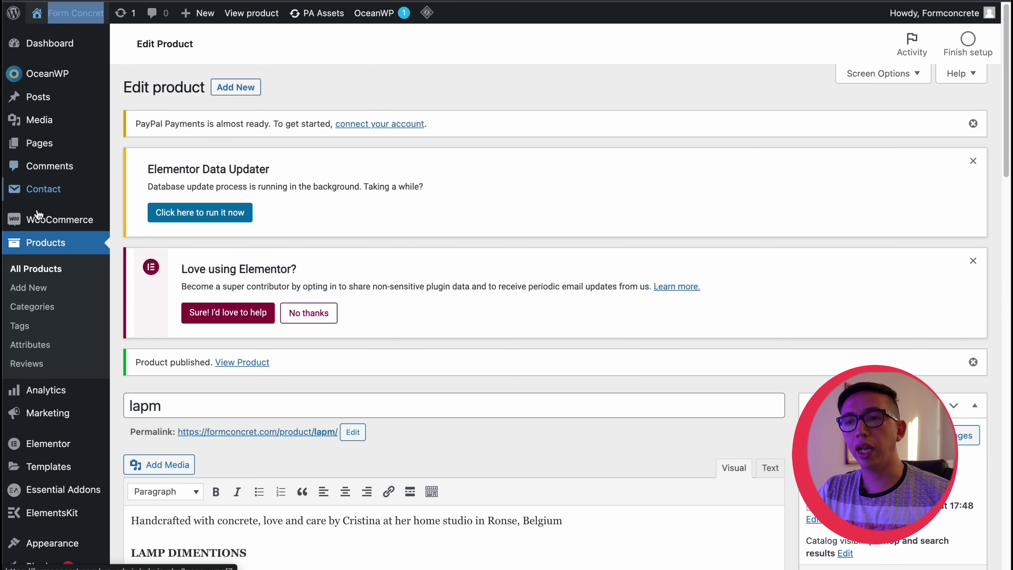
Return to the admin's full product list, move the "lapm" product to the trash and check the remaining products
click(41, 250)
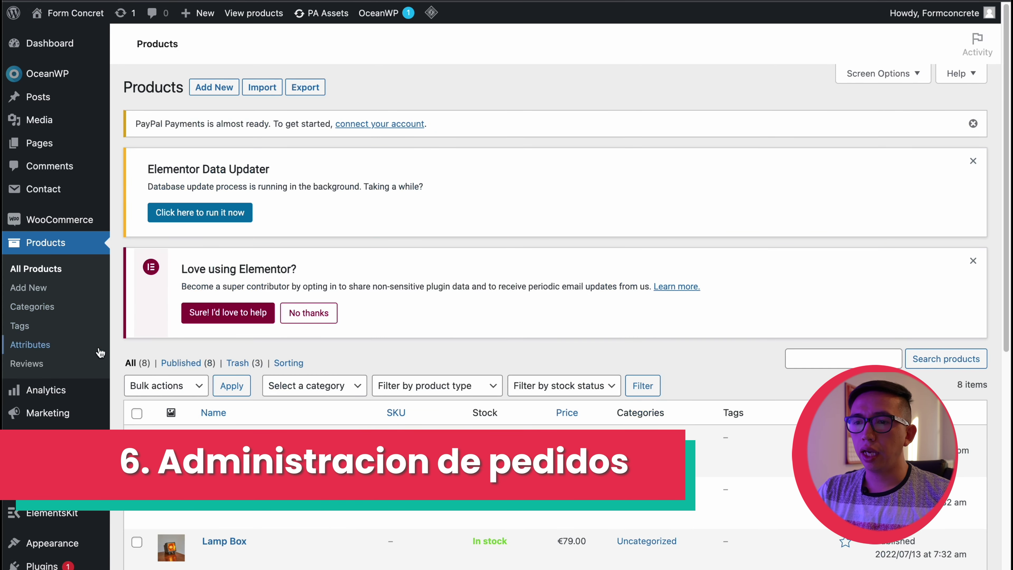
click(325, 452)
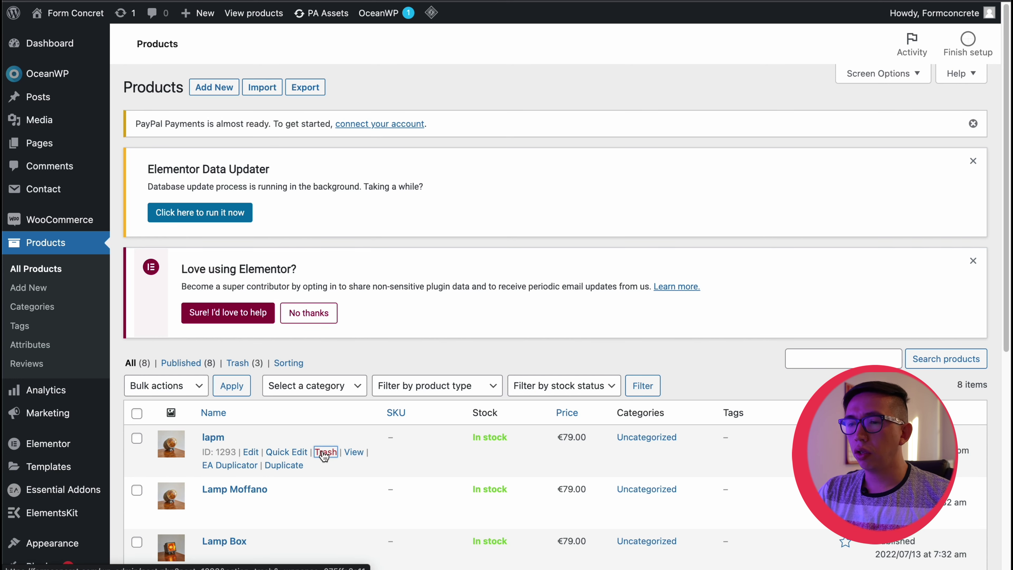
scroll(293, 395, down, 5)
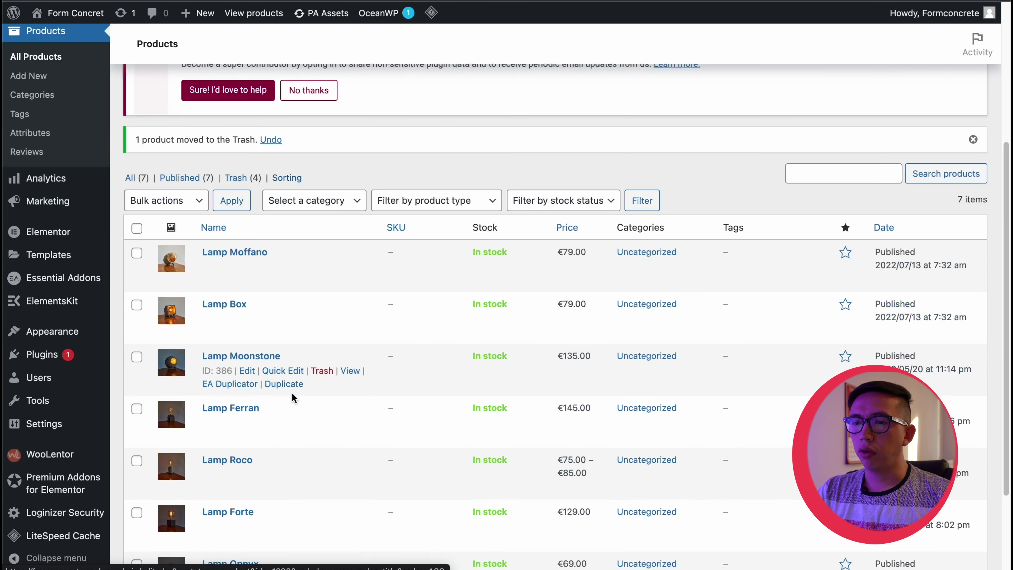
scroll(293, 395, down, 3)
scroll(293, 394, up, 5)
scroll(292, 396, up, 3)
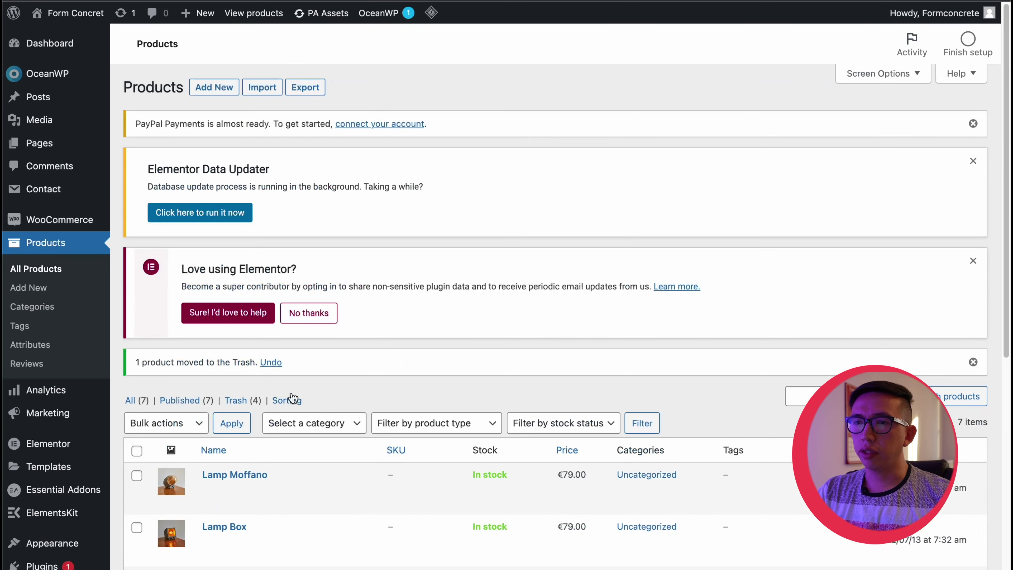
Open the WooCommerce orders list and review each order's date, status and total
mouse_move(82, 220)
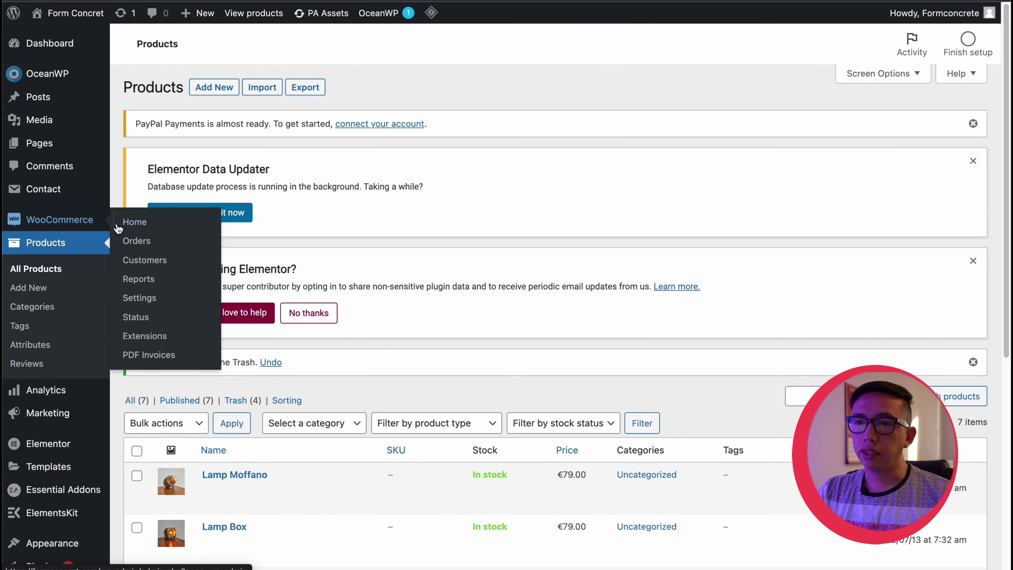
click(136, 241)
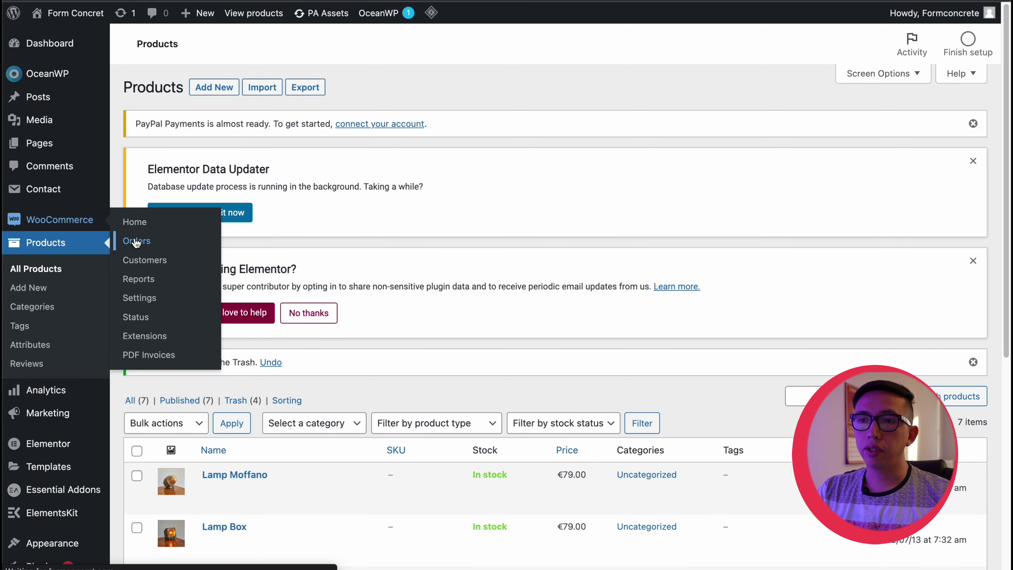
scroll(214, 345, down, 3)
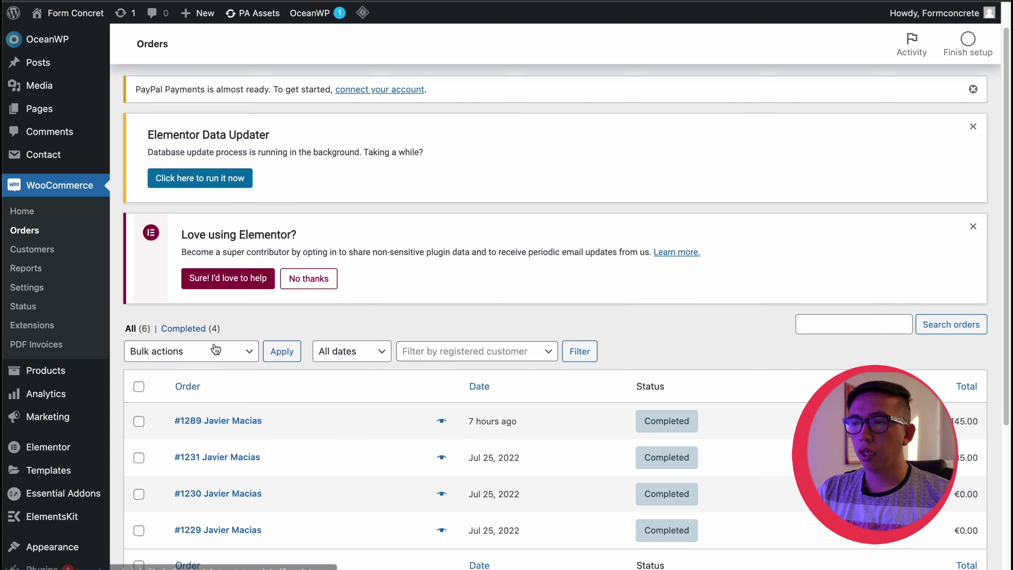
scroll(215, 350, down, 2)
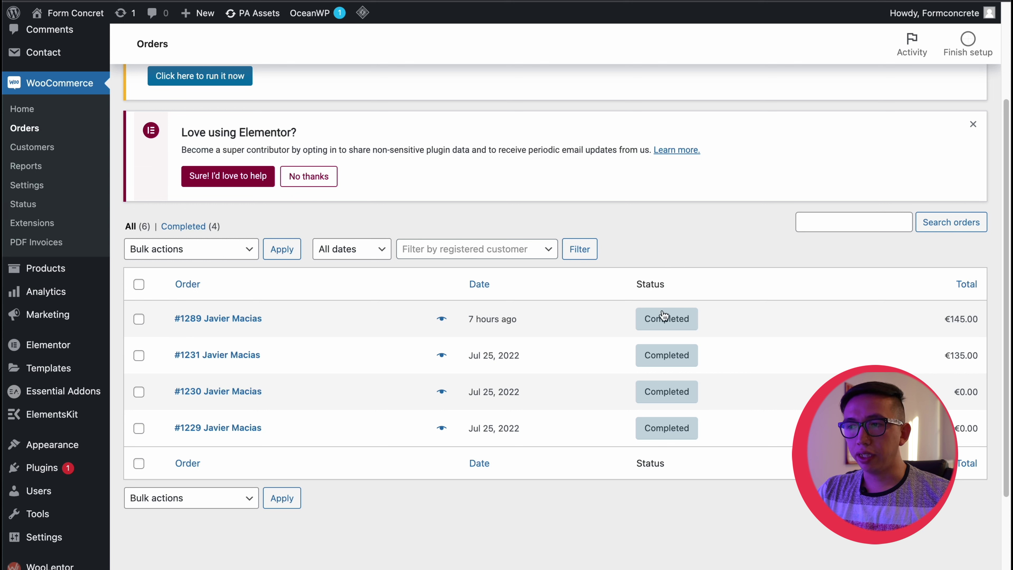
Open the most recent order, set its status to Processing and save the order with the send-email option
click(663, 322)
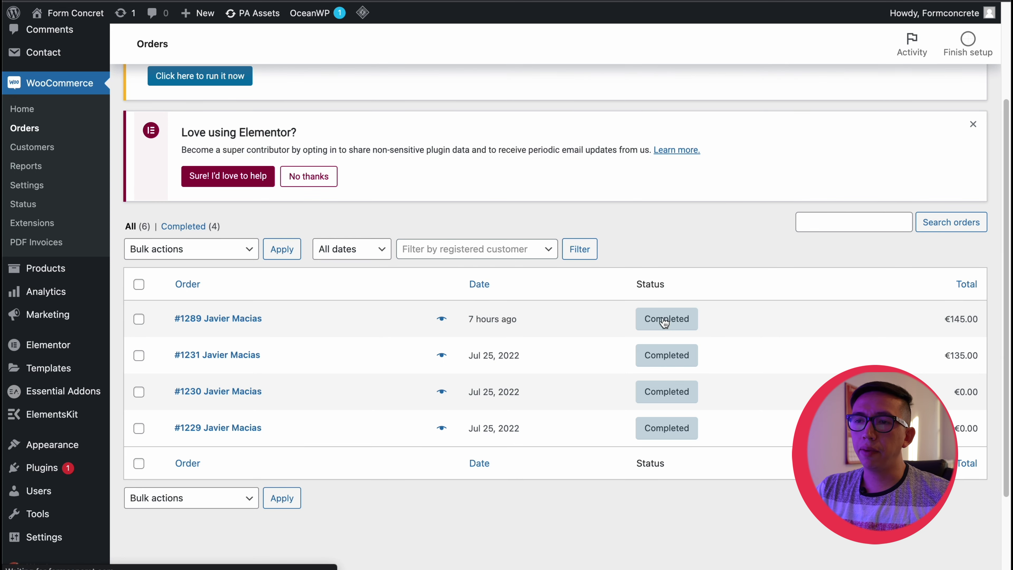
scroll(310, 367, down, 3)
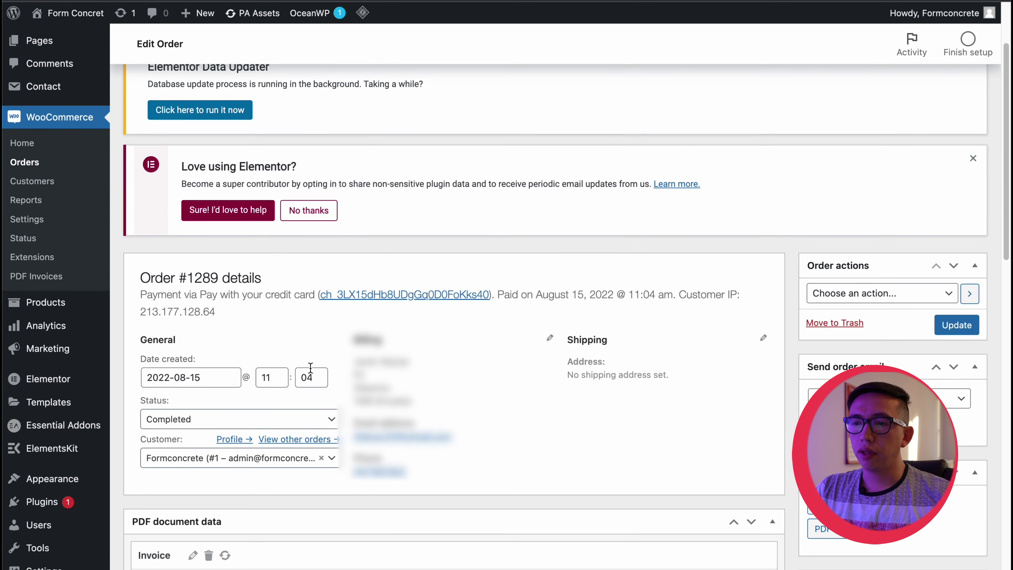
click(276, 420)
scroll(275, 423, down, 1)
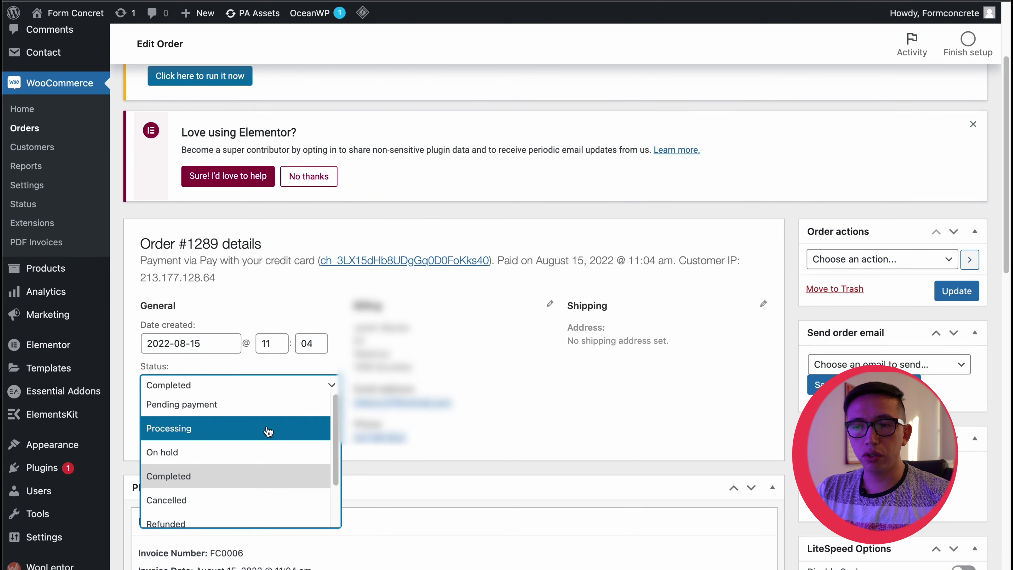
click(269, 428)
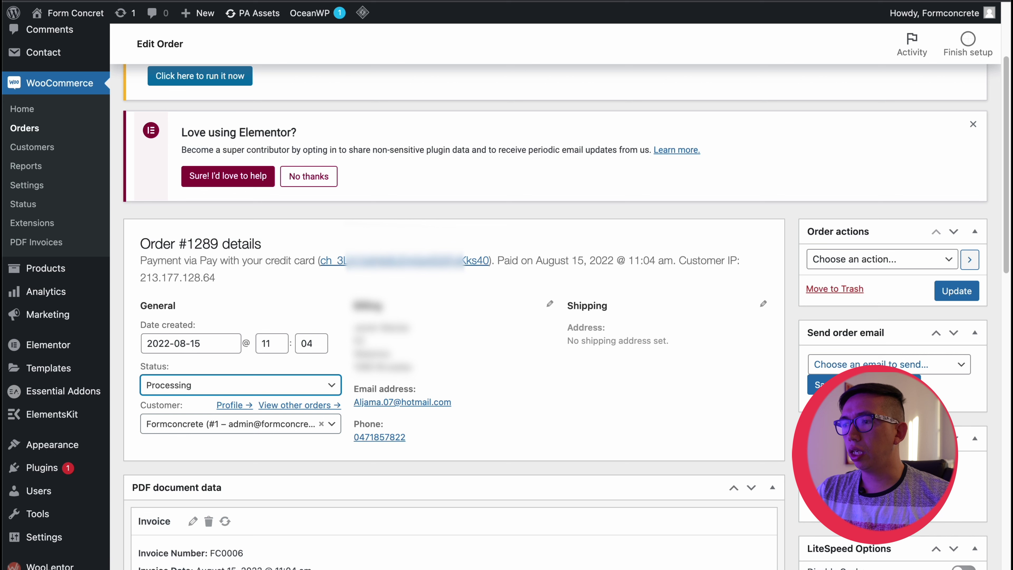
click(877, 384)
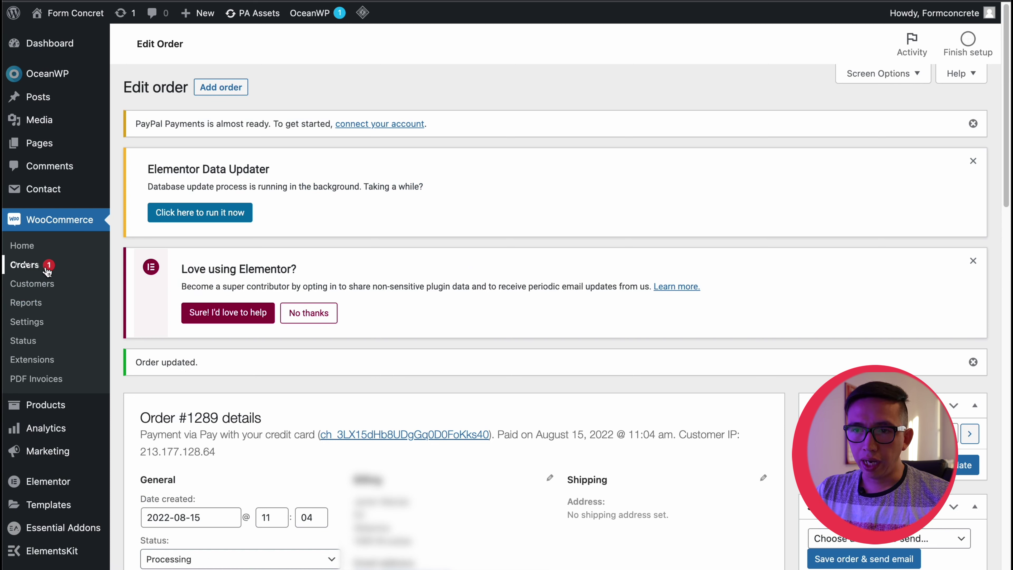
Return to the orders list to check the changed status, and reopen the order marked Processing to view its details
click(29, 266)
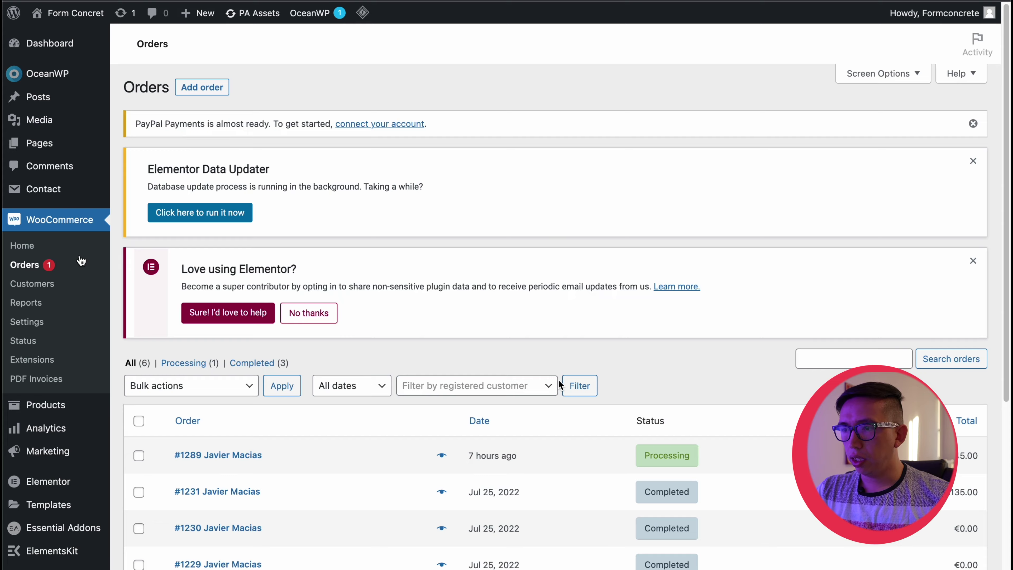
scroll(558, 378, down, 1)
scroll(559, 372, down, 6)
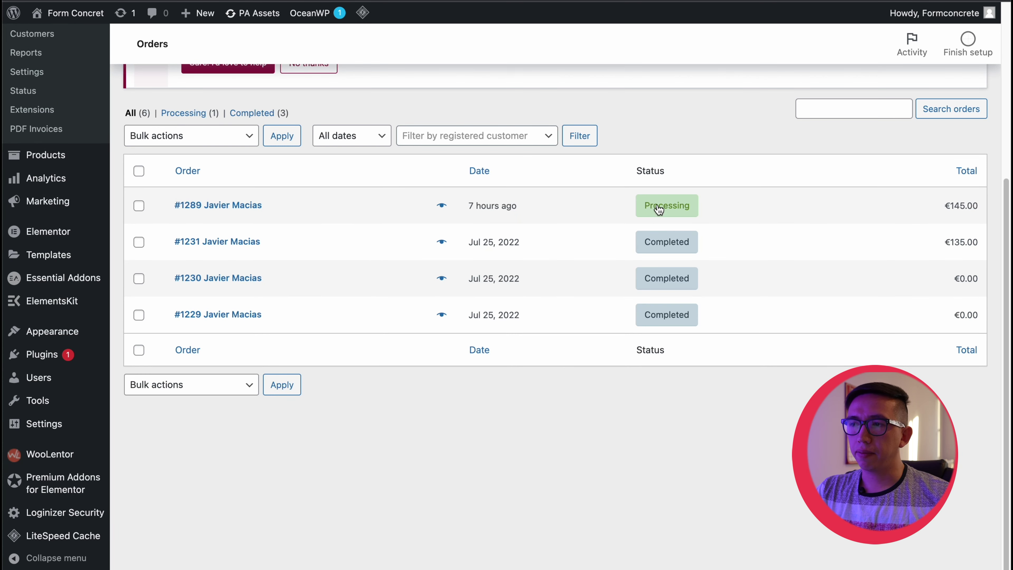
click(693, 207)
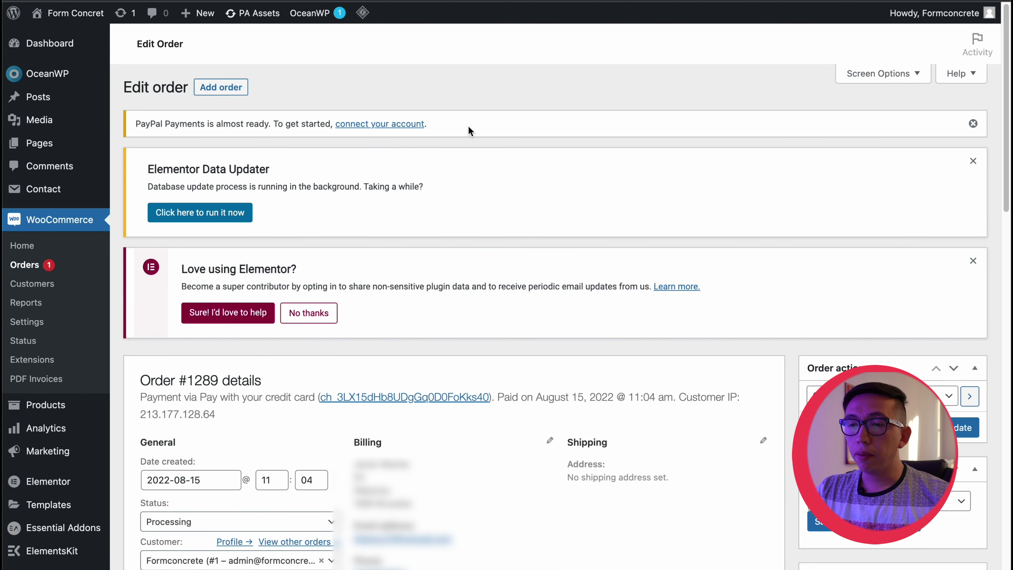
scroll(467, 125, down, 5)
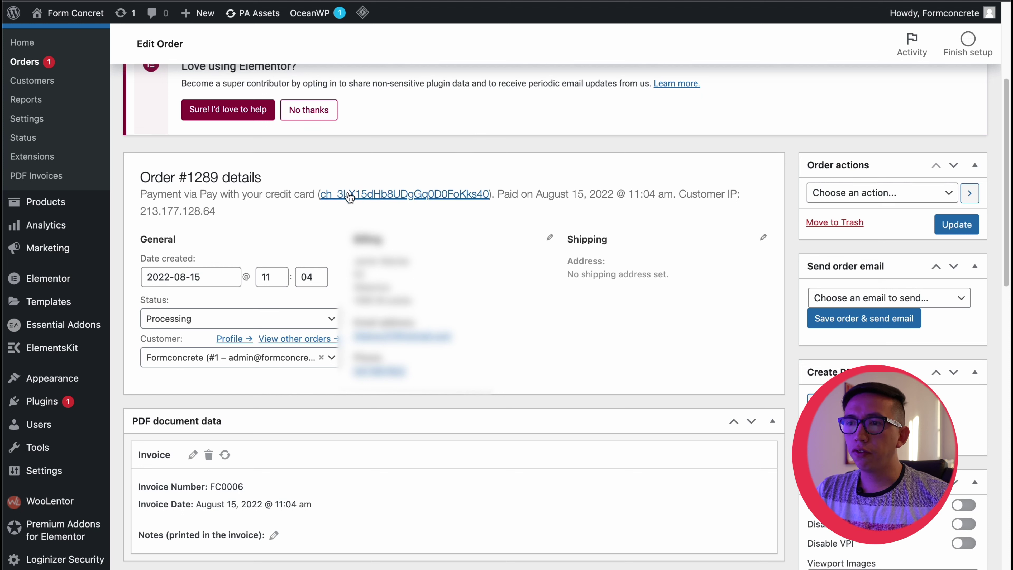
Open the order's card payment record in the Stripe dashboard, view the sign-in page, and return to the order
click(374, 195)
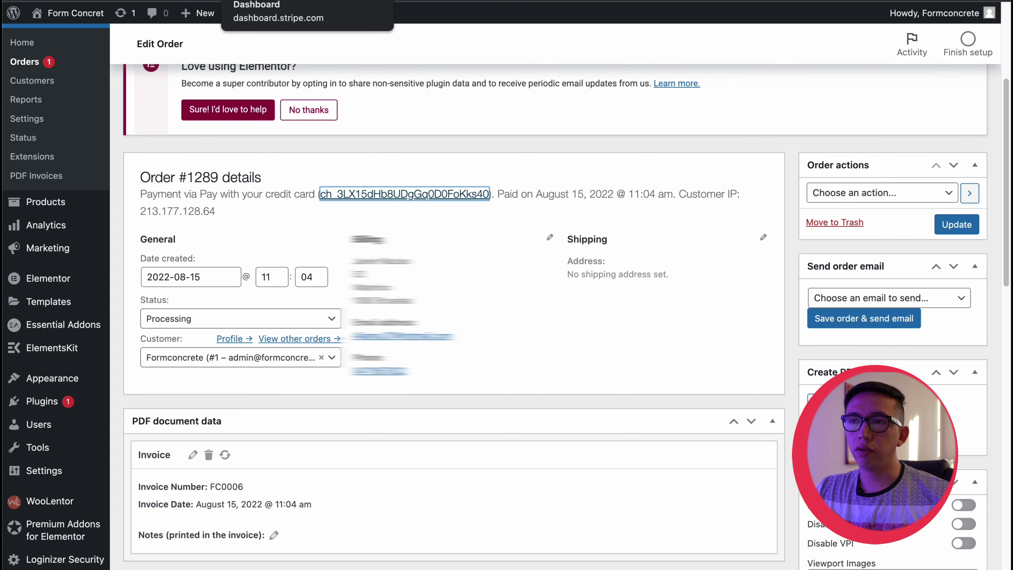
click(252, 1)
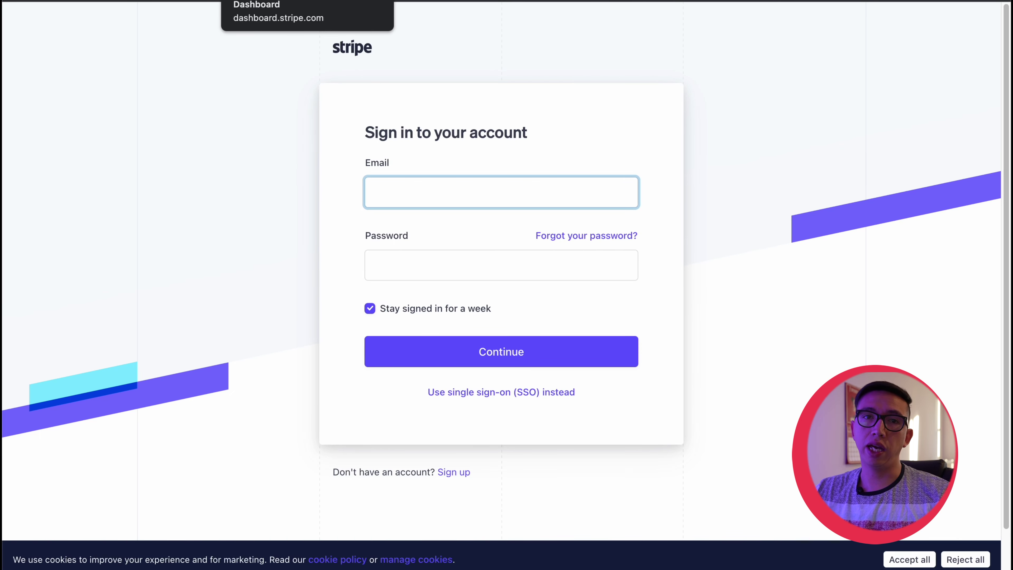
key(ctrl+w)
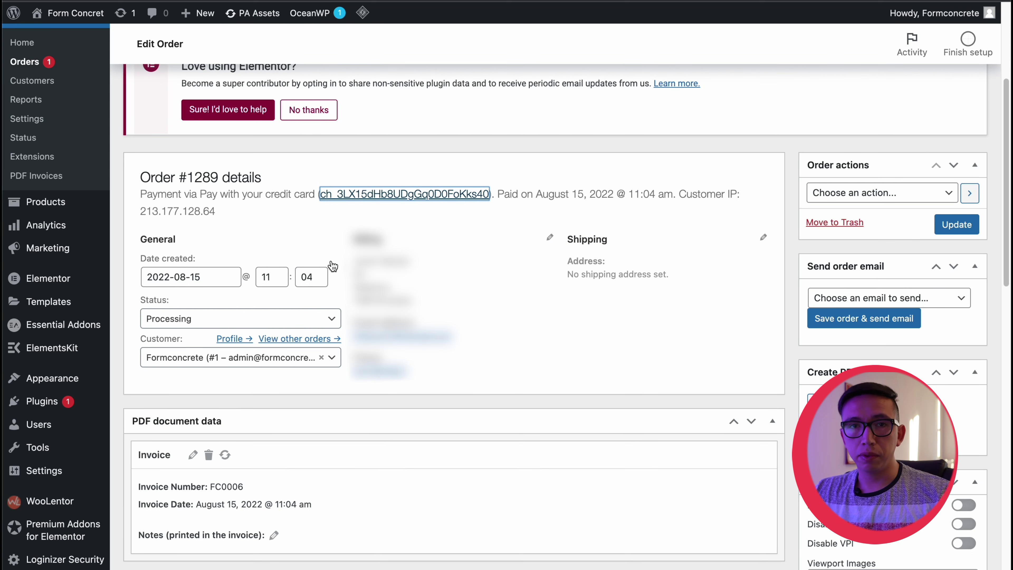
Examine the available order status options, from Pending payment to Failed, without choosing one
scroll(332, 266, down, 2)
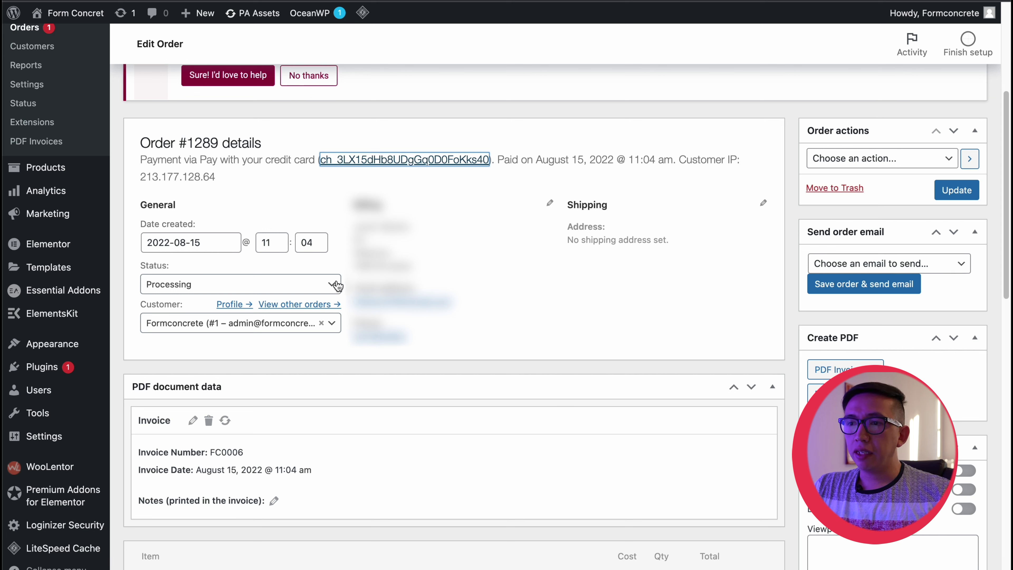
click(329, 285)
scroll(328, 316, down, 3)
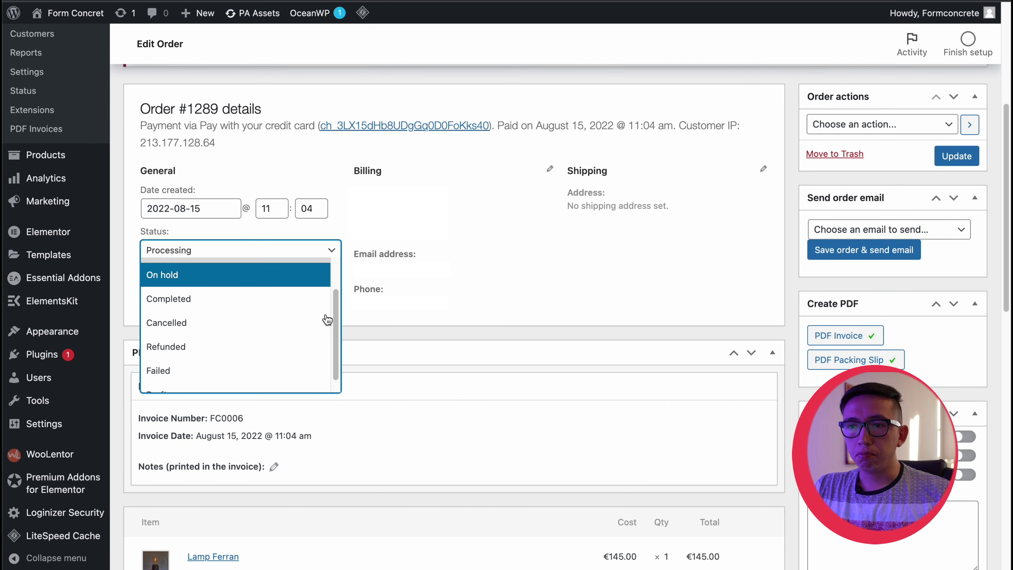
scroll(327, 319, up, 2)
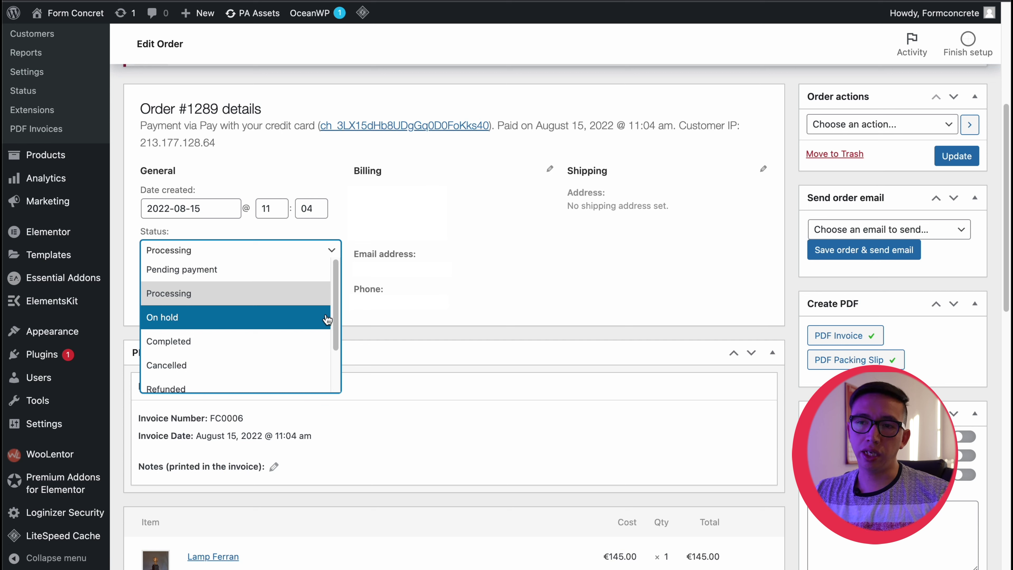
scroll(327, 319, down, 1)
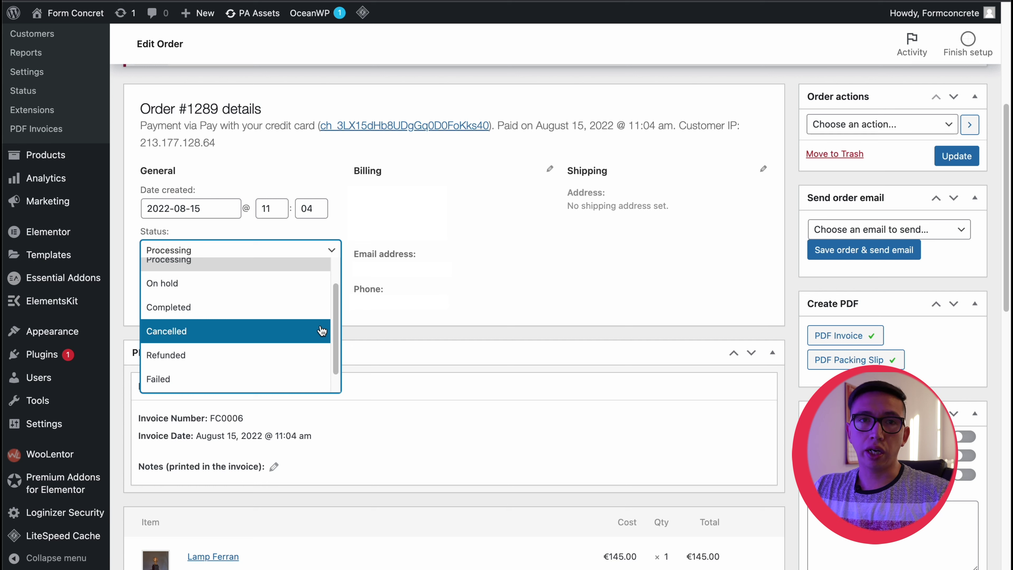
click(457, 301)
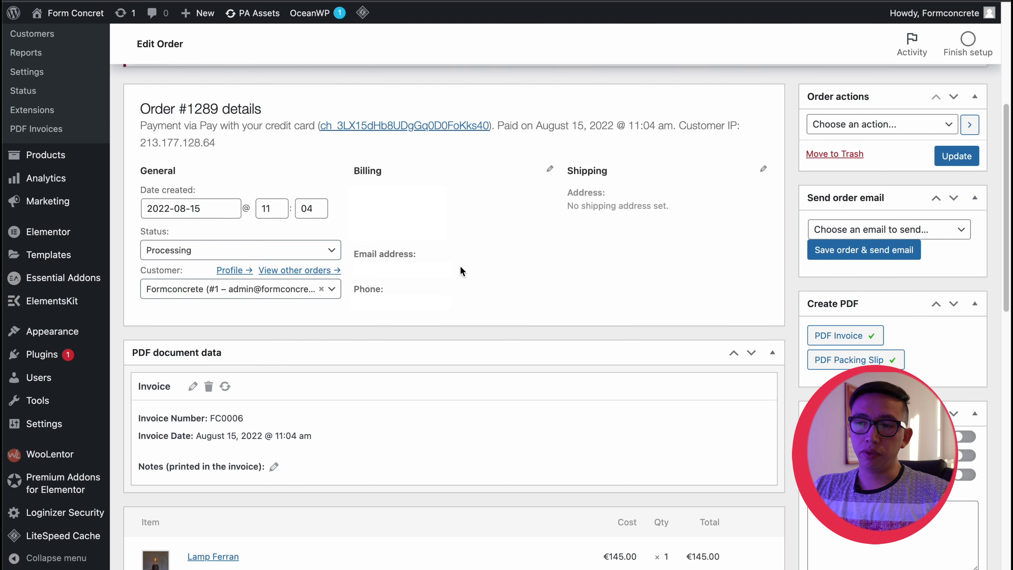
Set the order's status to Completed and review the types of order email that can be sent
click(269, 258)
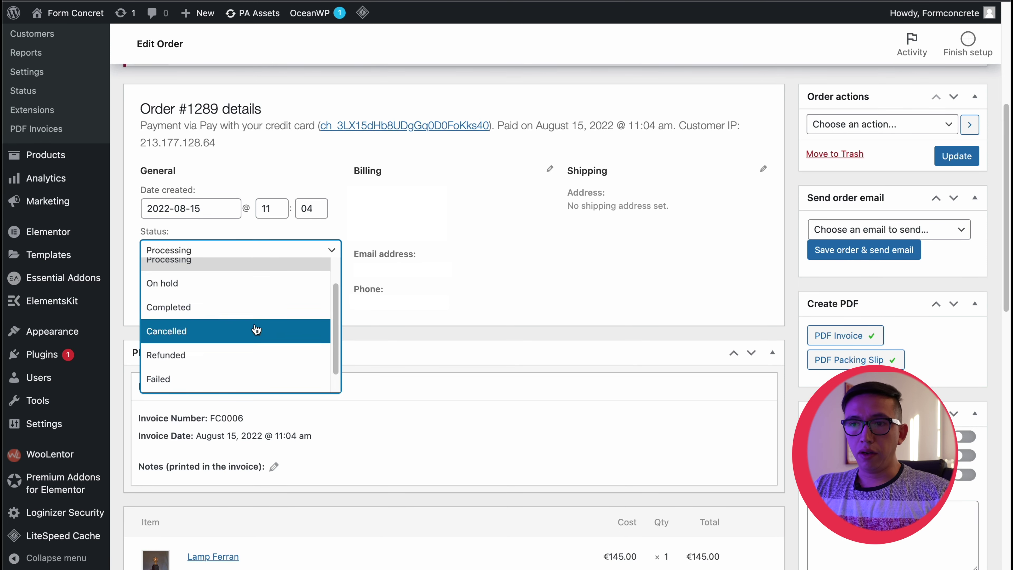
click(235, 306)
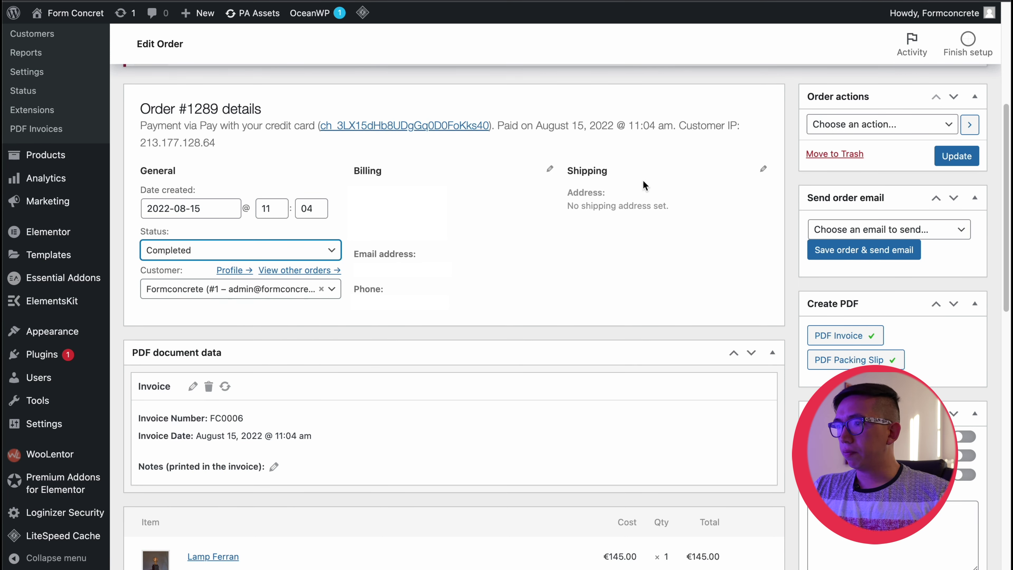
click(875, 231)
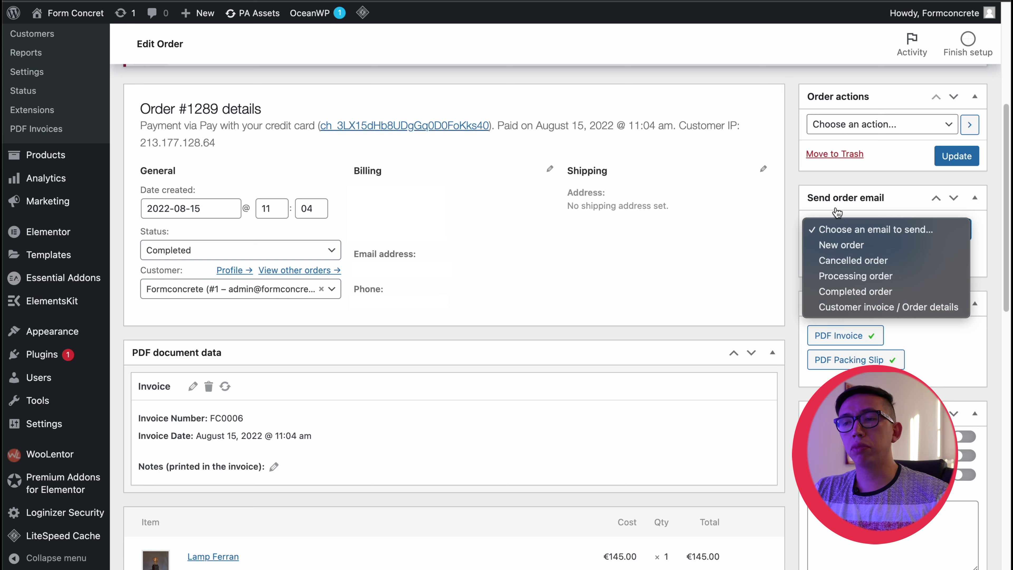
click(821, 212)
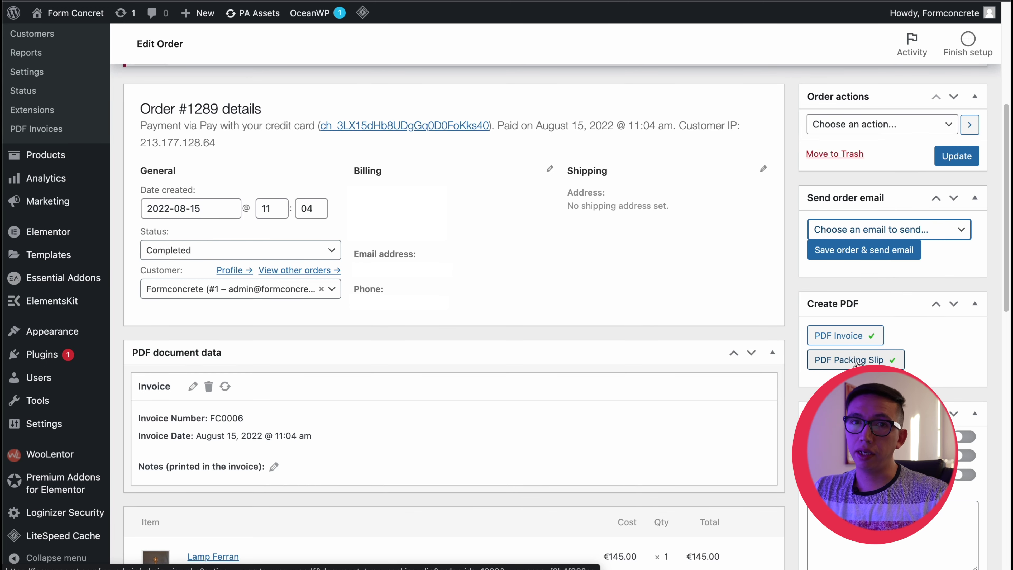
View the order's PDF invoice, close it, and open the order's PDF packing slip
click(849, 336)
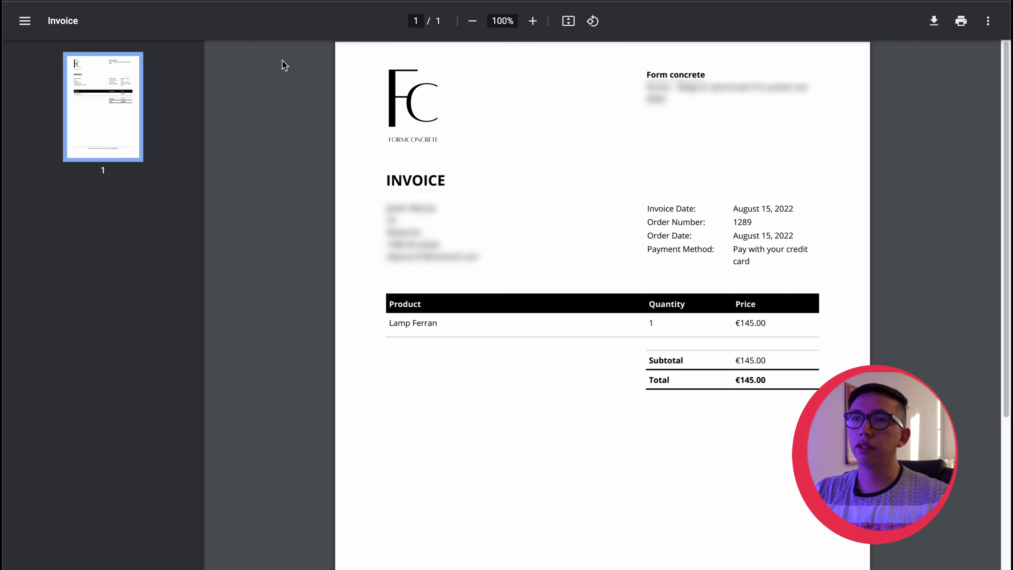
key(ctrl+w)
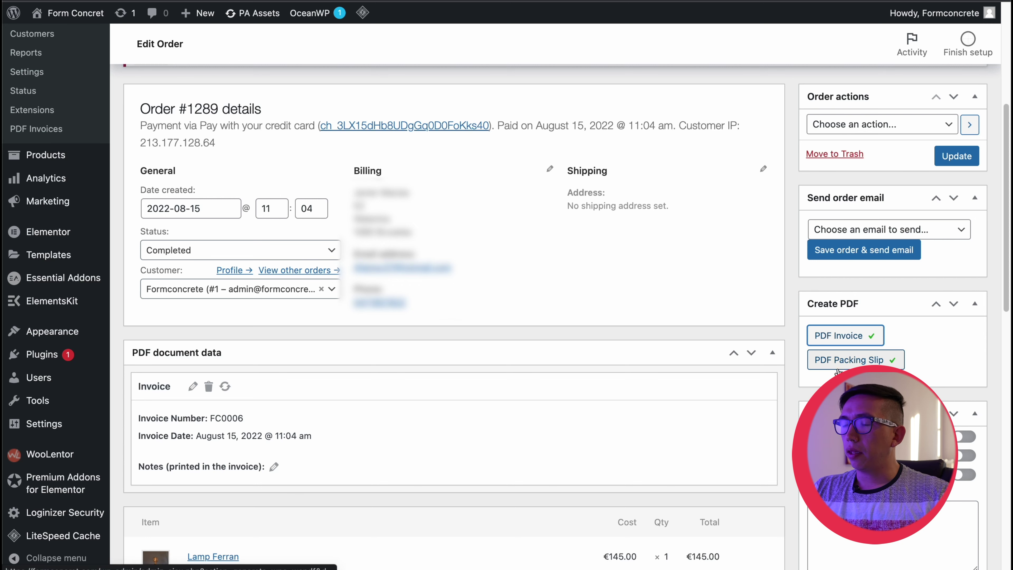
click(835, 360)
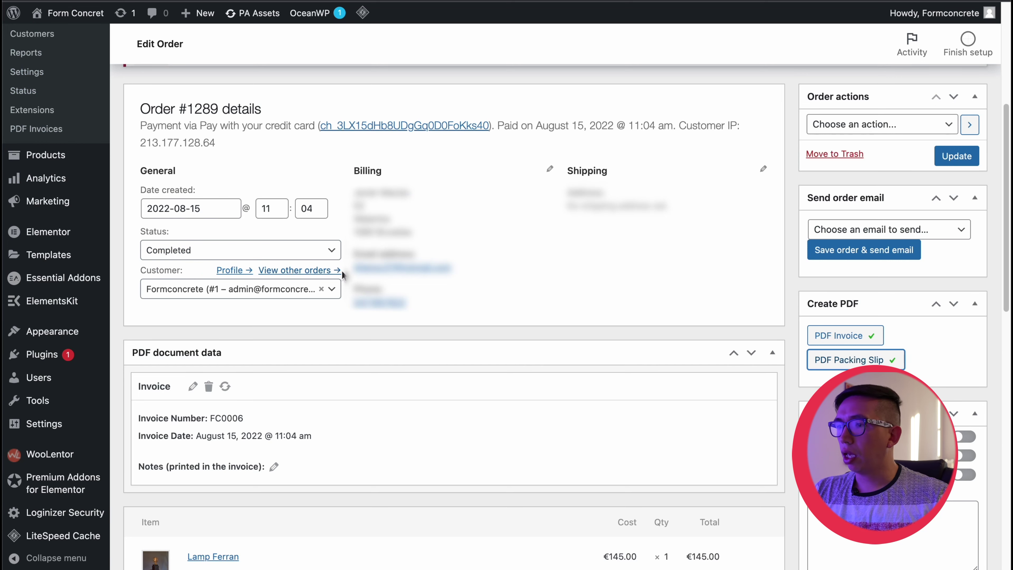
Examine the order's invoice data, item totals, Stripe fee and payout, custom fields, downloadable product permissions and order notes
scroll(536, 302, down, 5)
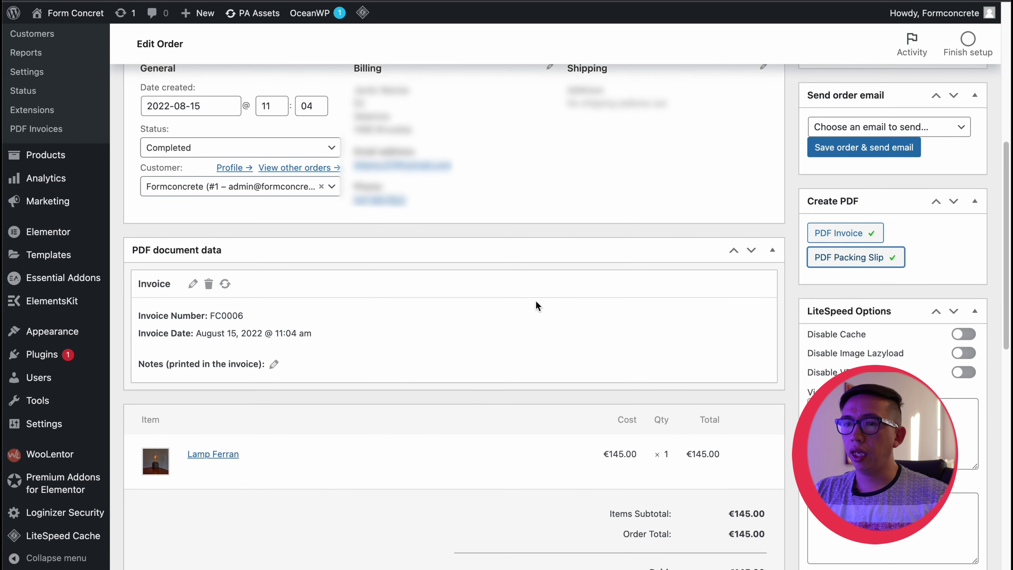
scroll(535, 302, down, 1)
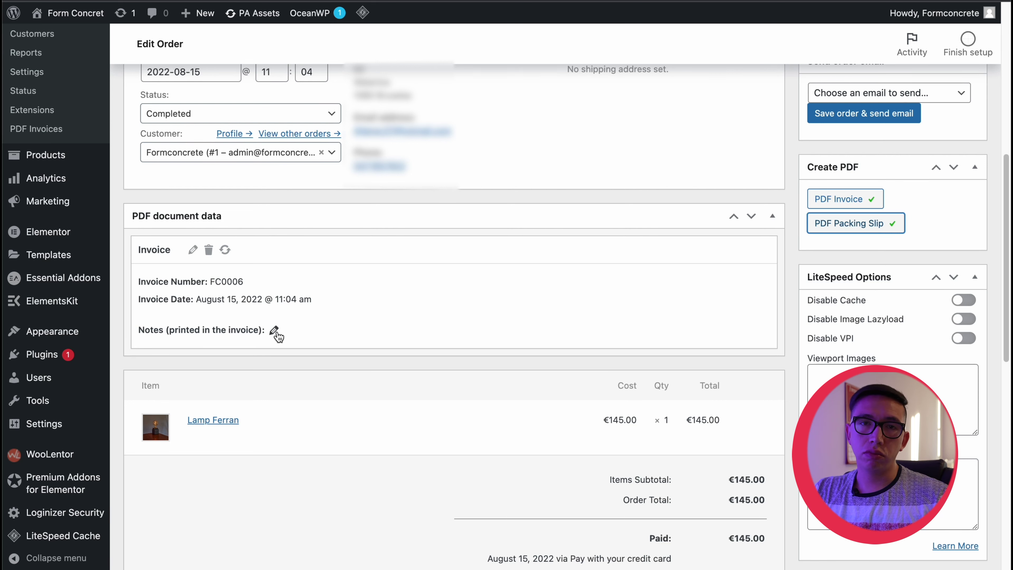
scroll(489, 330, down, 5)
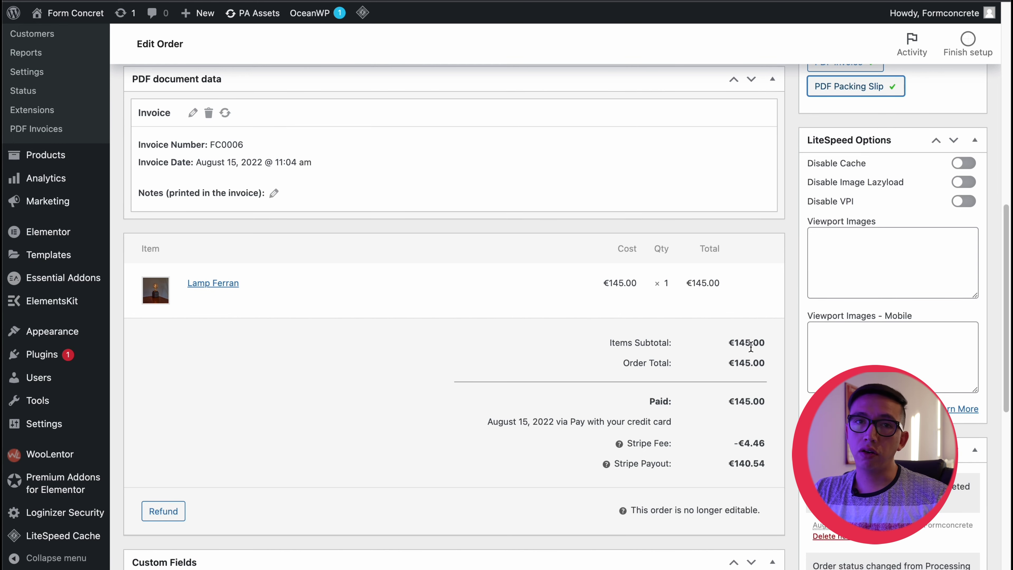
scroll(789, 392, down, 1)
scroll(790, 393, down, 2)
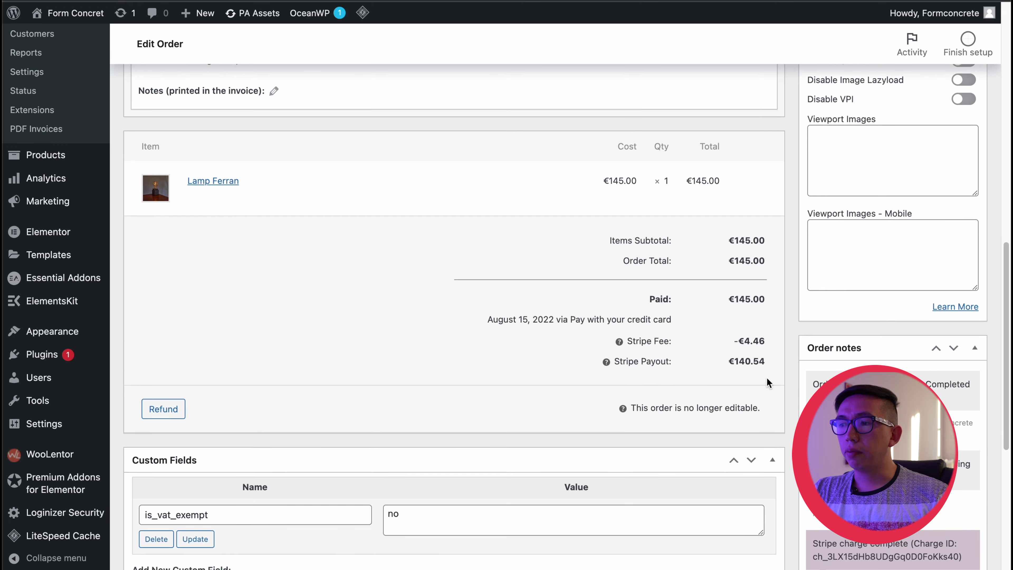
drag(764, 338, 732, 344)
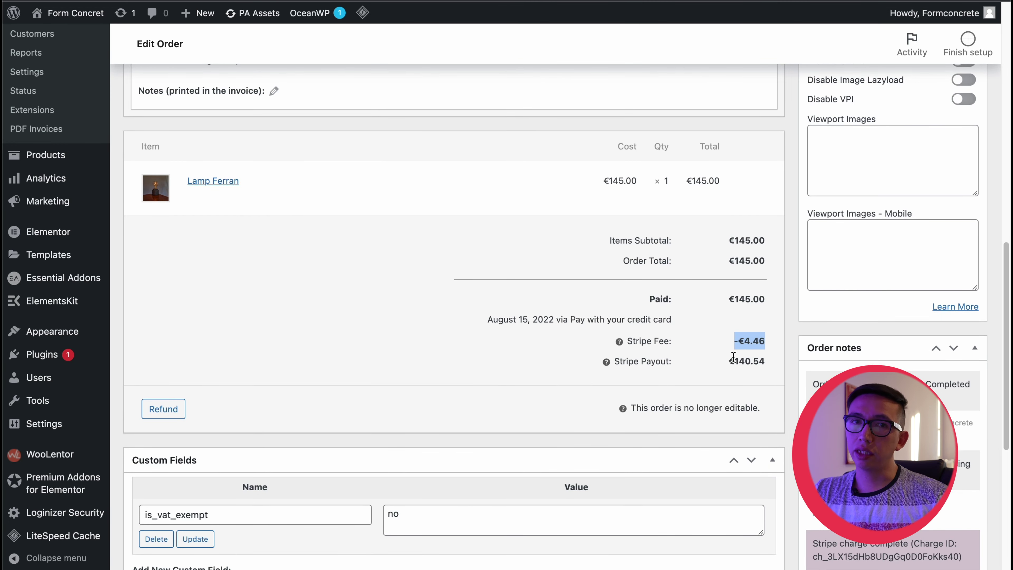
scroll(733, 355, down, 8)
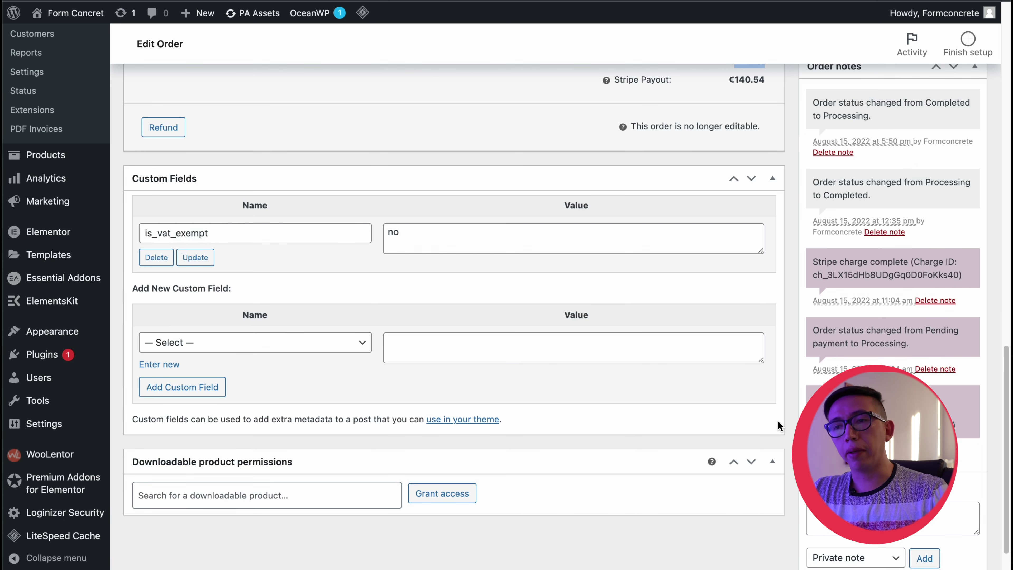
scroll(962, 486, down, 1)
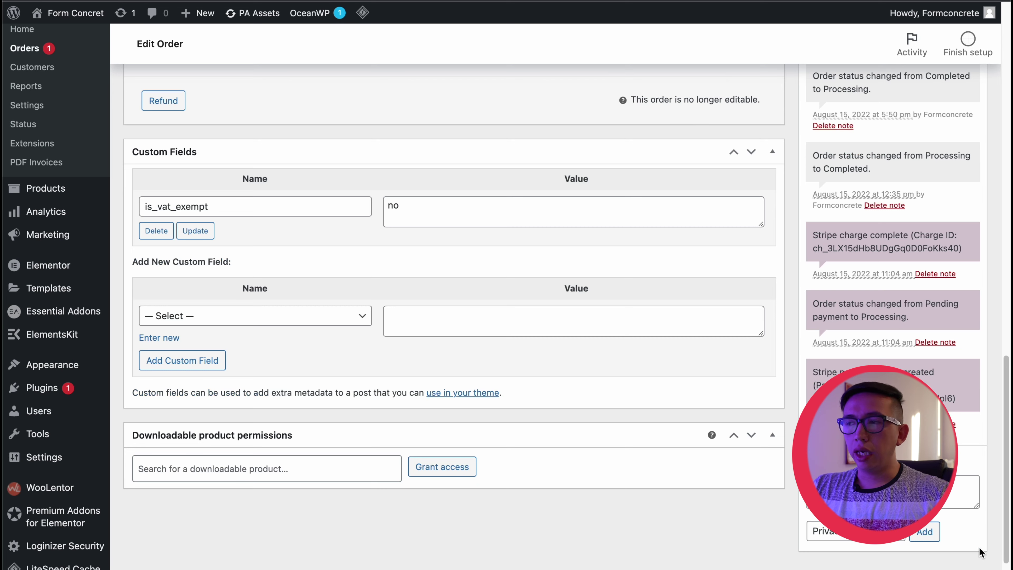
Save the order using the save-and-send-email option without choosing an email type, and return to the WooCommerce orders list
scroll(963, 486, up, 15)
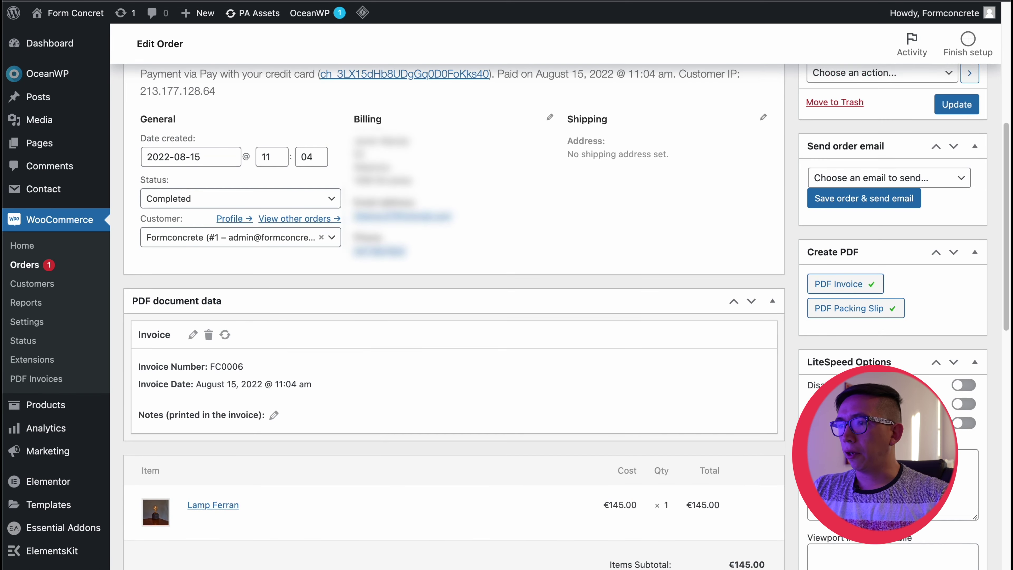
scroll(739, 278, up, 3)
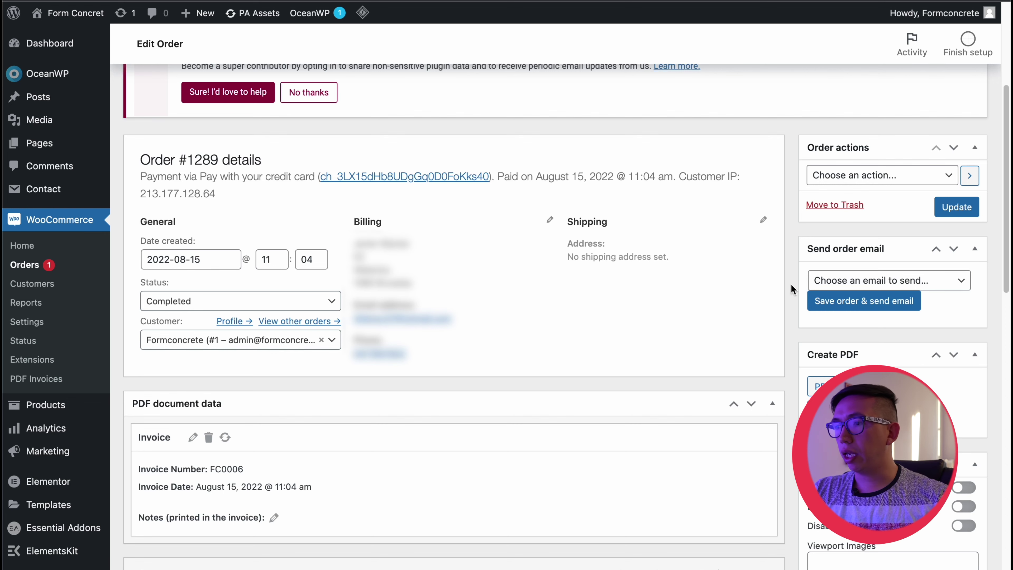
click(836, 303)
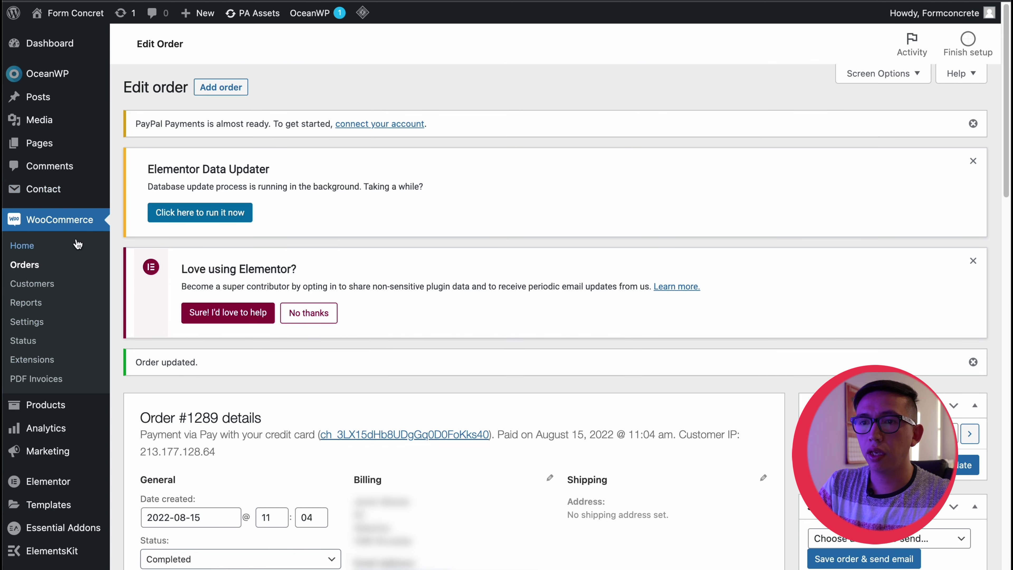
click(30, 264)
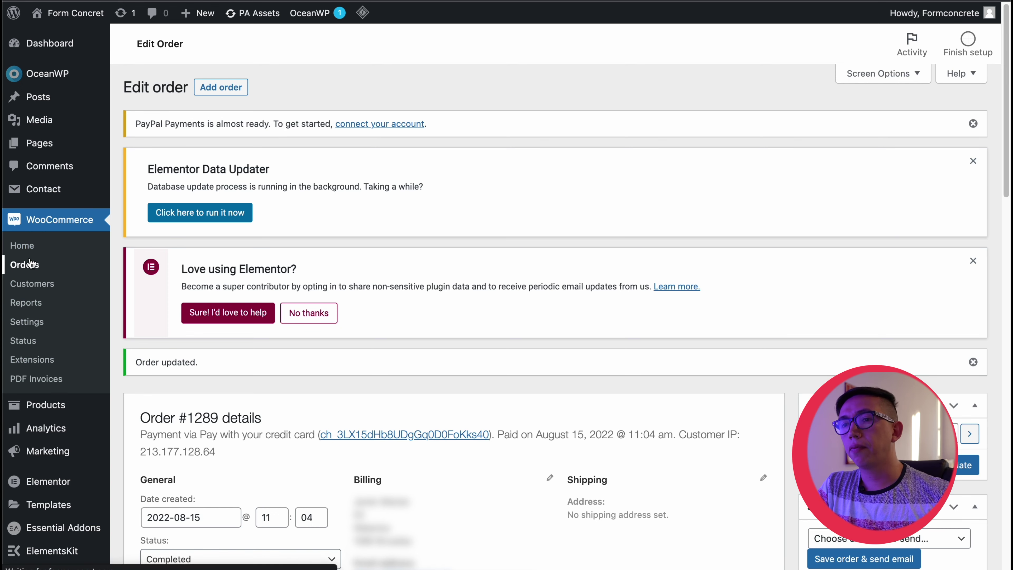
scroll(558, 391, down, 5)
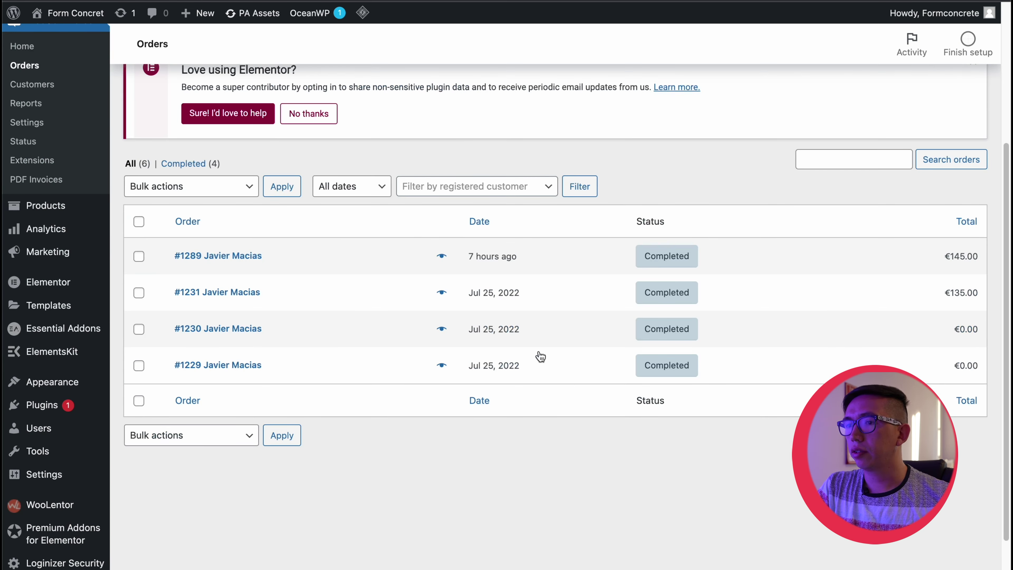